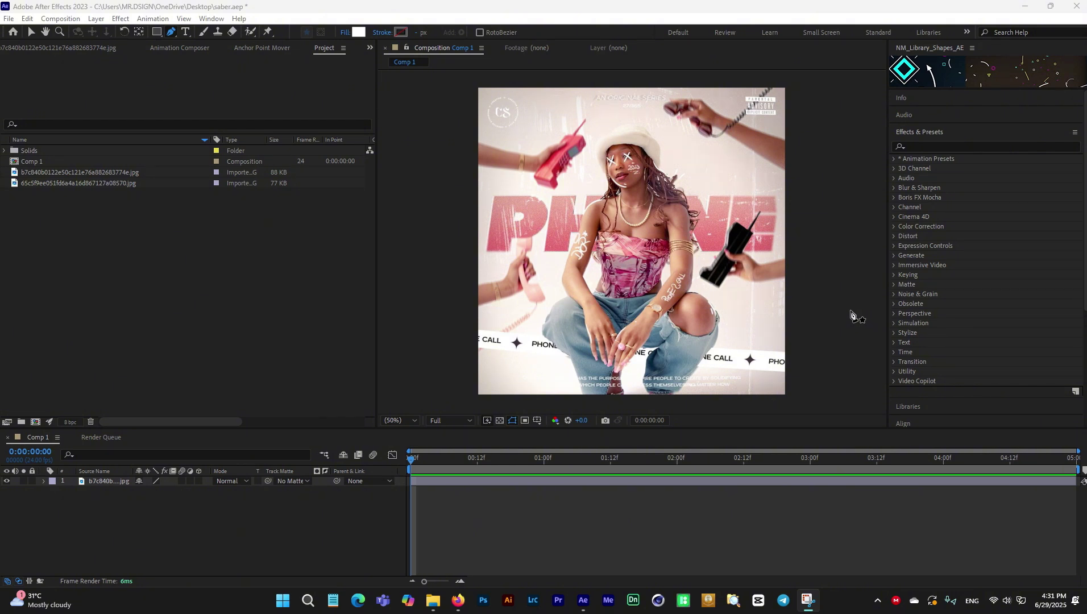
Step: Create a red solid layer above the poster image and hide it so the image can be traced
{"action": "left_click", "coordinate": [98, 481]}
{"action": "left_click", "coordinate": [98, 481]}
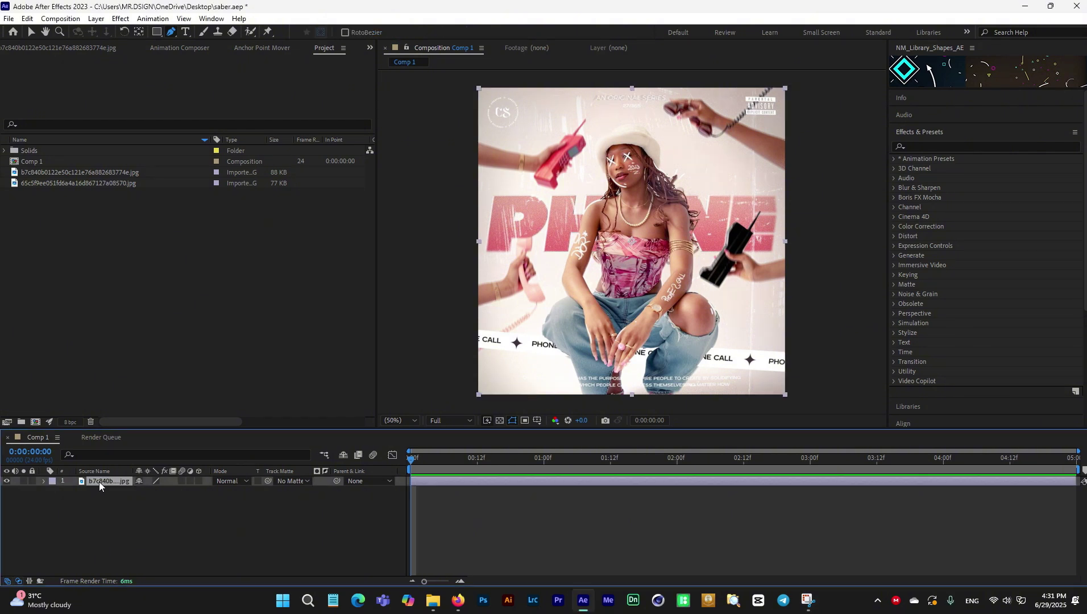
{"action": "right_click", "coordinate": [109, 506]}
{"action": "mouse_move", "coordinate": [143, 361]}
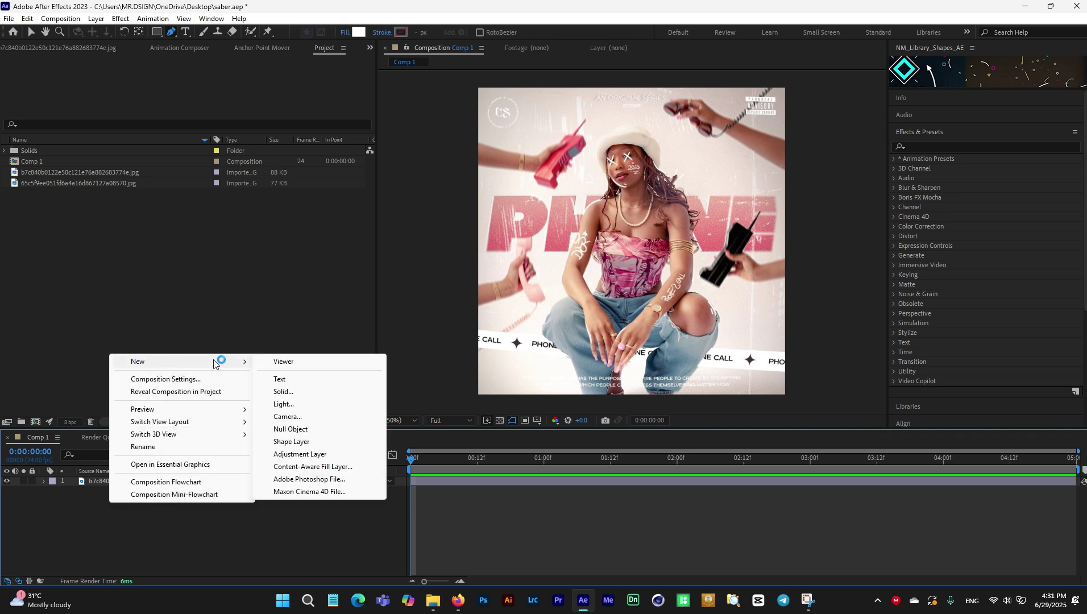
{"action": "left_click", "coordinate": [294, 392]}
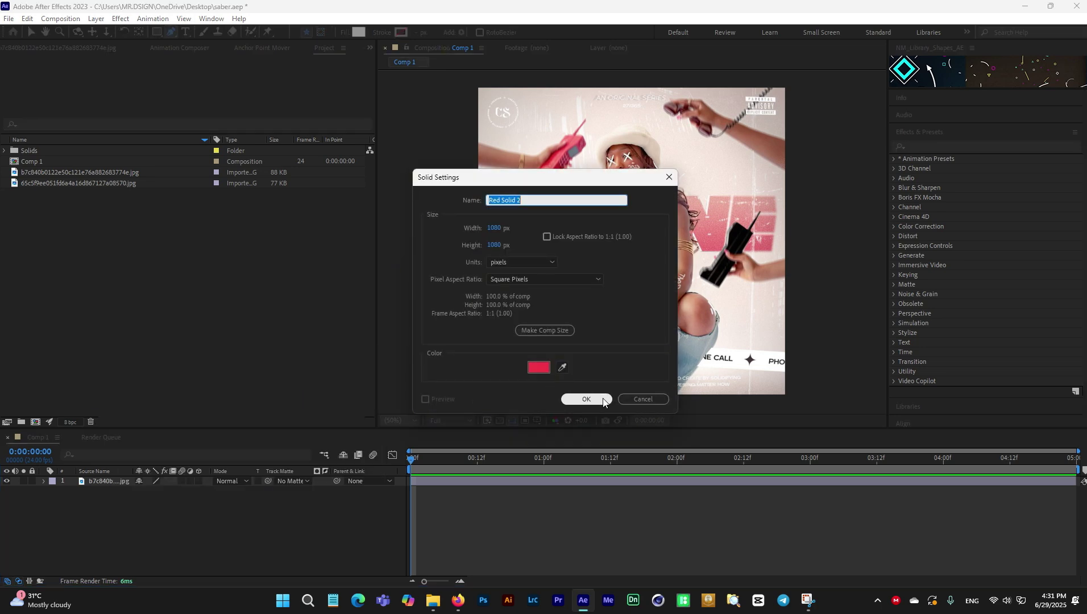
{"action": "left_click", "coordinate": [586, 397]}
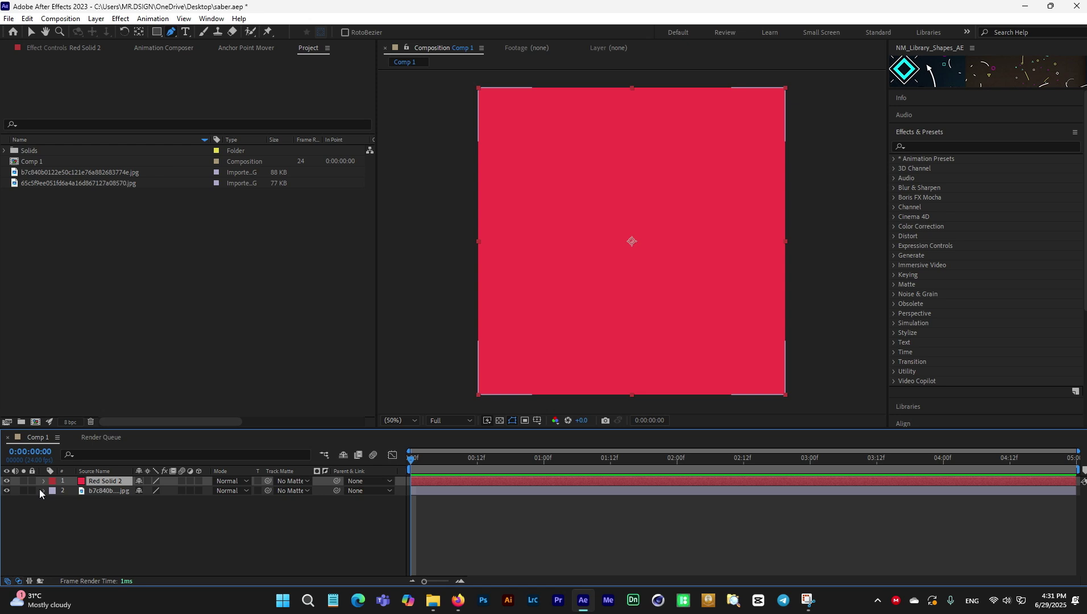
{"action": "left_click", "coordinate": [7, 481]}
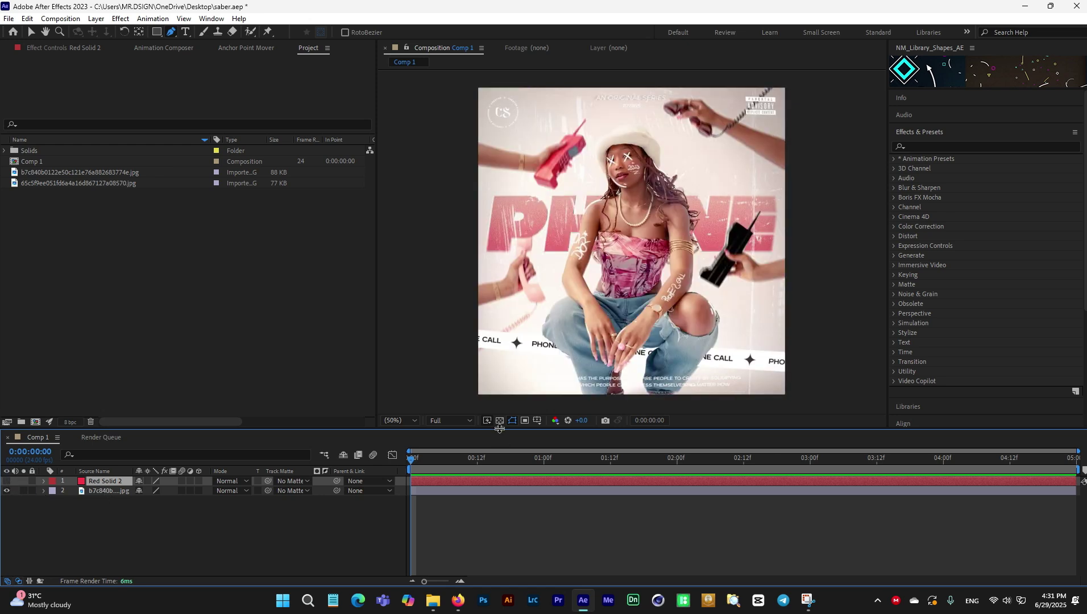
Step: Start a Pen tool mask on the red solid, tracing from the crown of the woman's hat along its left edge
{"action": "left_click_drag", "start_coordinate": [500, 428], "coordinate": [499, 389]}
{"action": "scroll", "coordinate": [660, 154], "scroll_direction": "up", "scroll_amount": 4}
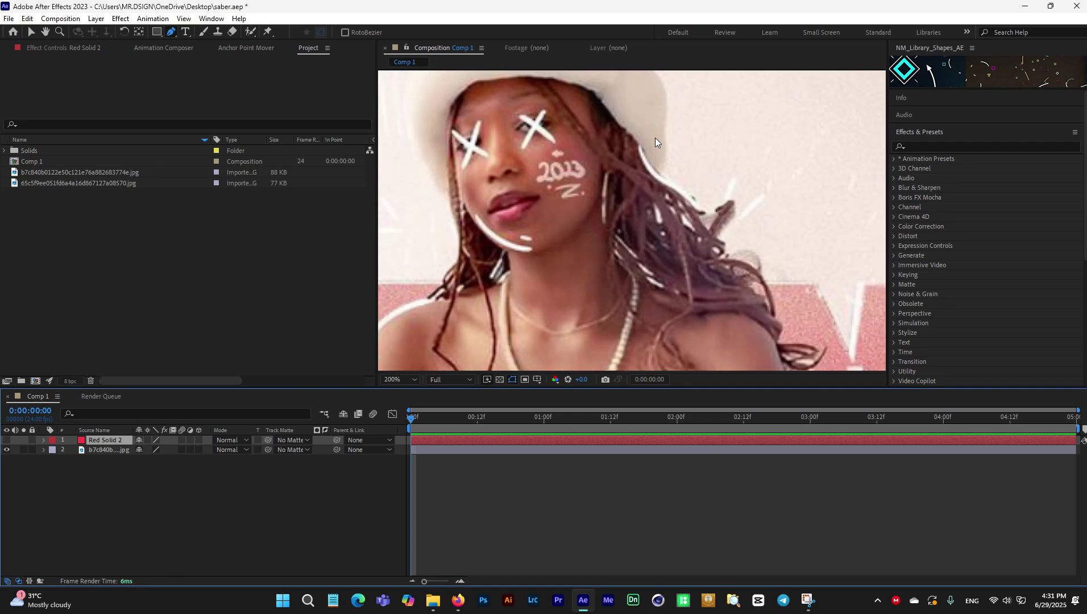
{"action": "scroll", "coordinate": [656, 139], "scroll_direction": "down", "scroll_amount": 2}
{"action": "key", "text": "h"}
{"action": "left_click_drag", "start_coordinate": [599, 120], "coordinate": [609, 175]}
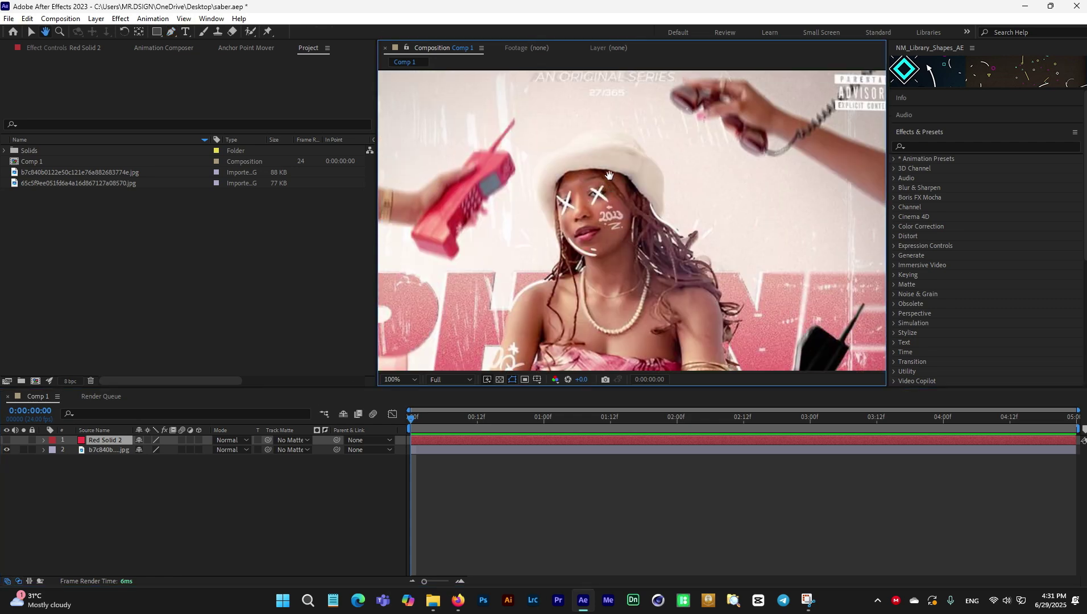
{"action": "key", "text": "g"}
{"action": "scroll", "coordinate": [590, 139], "scroll_direction": "up", "scroll_amount": 4}
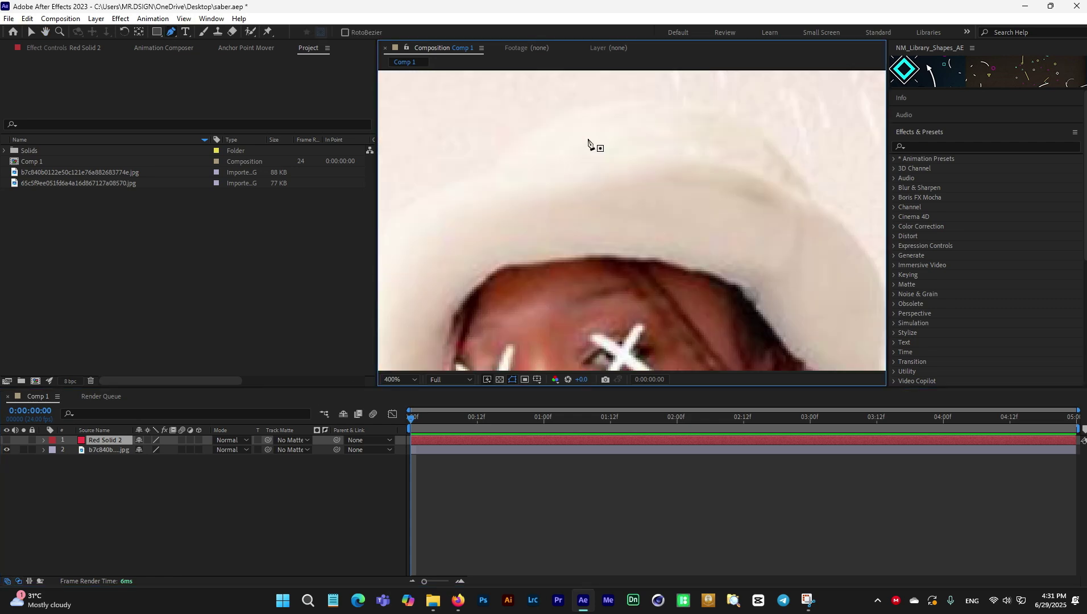
{"action": "left_click", "coordinate": [629, 101]}
{"action": "left_click_drag", "start_coordinate": [534, 130], "coordinate": [624, 155]}
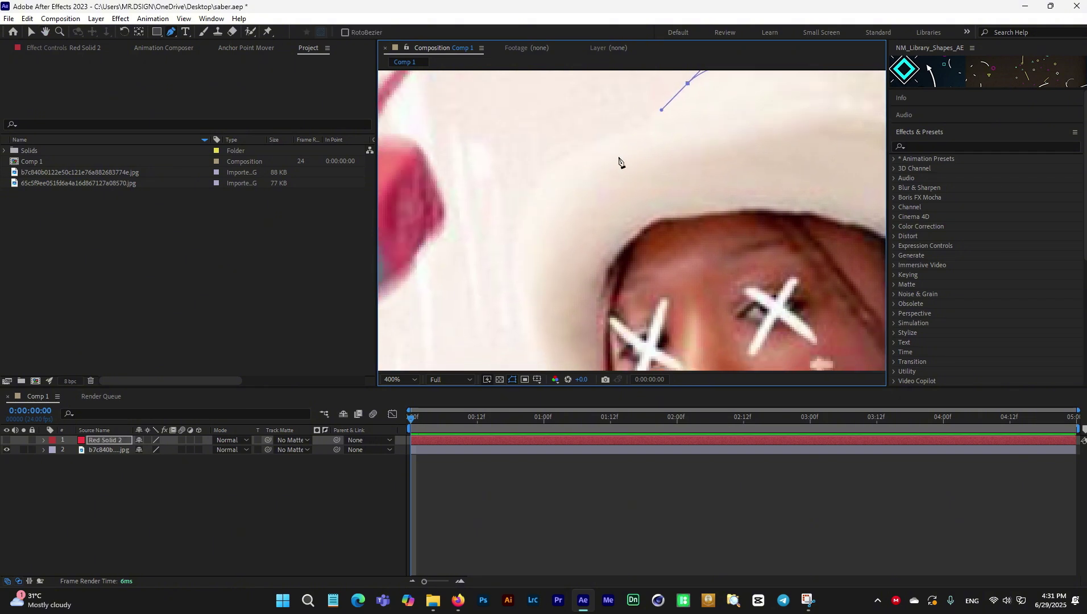
{"action": "left_click", "coordinate": [649, 119]}
{"action": "left_click", "coordinate": [601, 142]}
{"action": "left_click", "coordinate": [552, 166]}
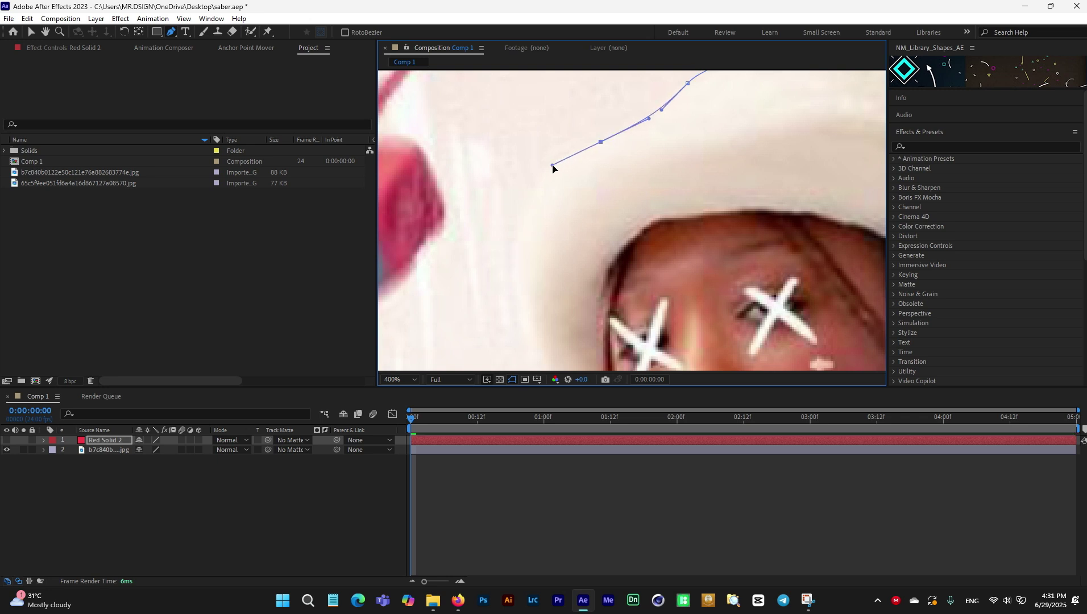
Step: Continue the mask around the woman's face, arm, body and hair, and close it at the top of her hat
{"action": "left_click_drag", "start_coordinate": [551, 274], "coordinate": [527, 248]}
{"action": "scroll", "coordinate": [523, 208], "scroll_direction": "down", "scroll_amount": 1}
{"action": "key", "text": "space"}
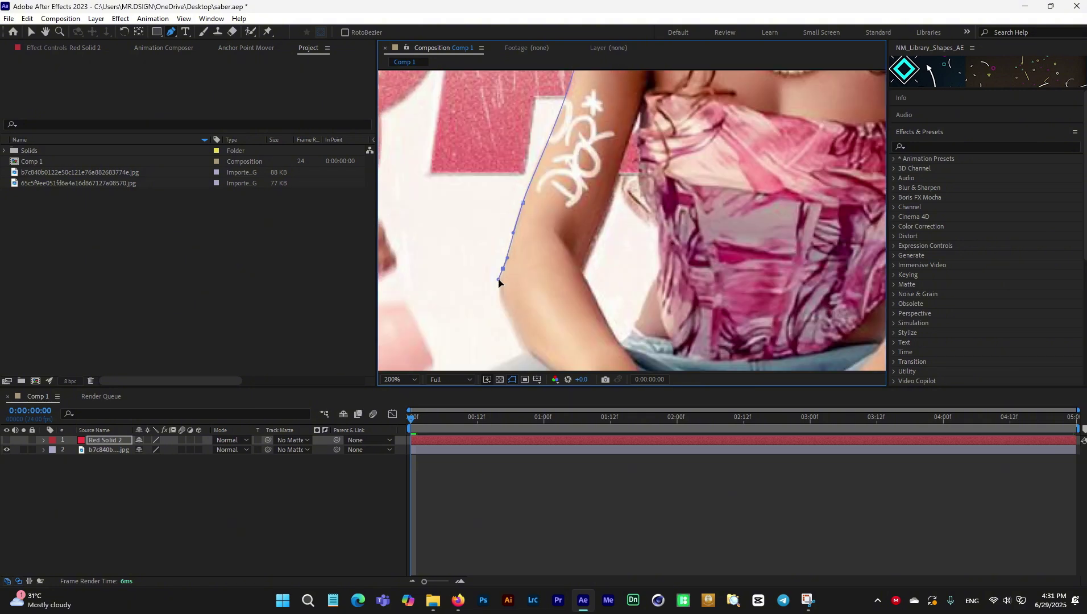
{"action": "left_click", "coordinate": [489, 209]}
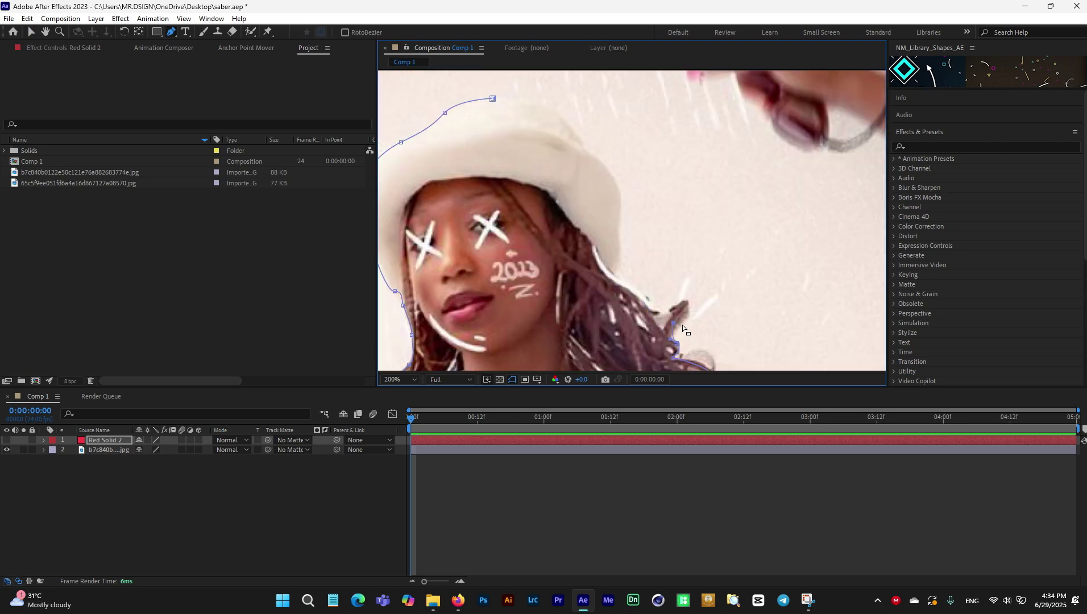
{"action": "left_click", "coordinate": [537, 108]}
{"action": "left_click_drag", "start_coordinate": [506, 98], "coordinate": [498, 97]}
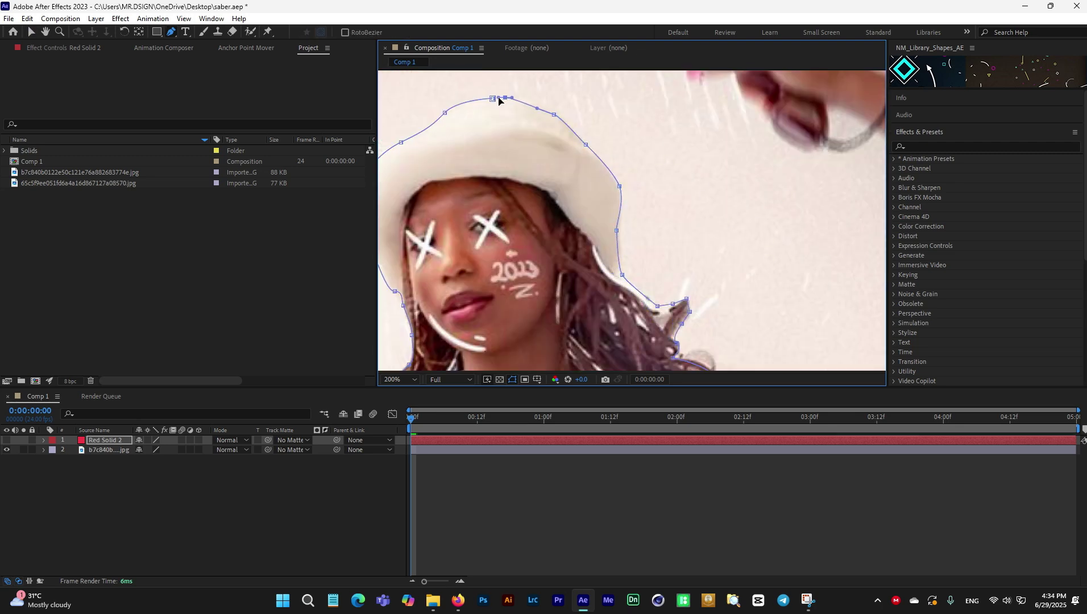
{"action": "left_click", "coordinate": [493, 100]}
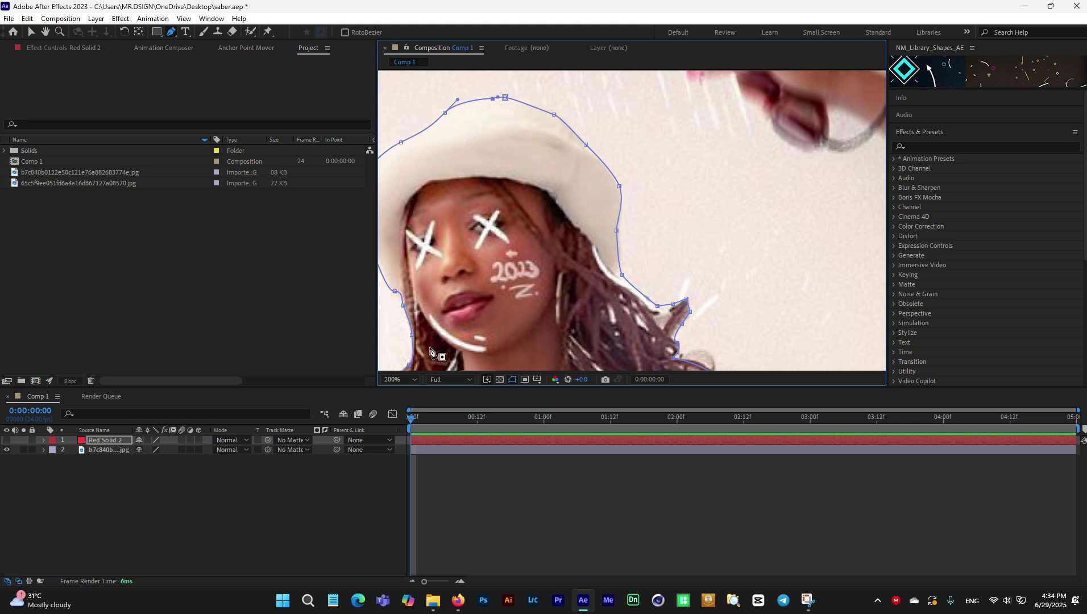
Step: Make the masked red solid visible again, expand its layer properties, and view the whole silhouette
{"action": "left_click", "coordinate": [7, 440]}
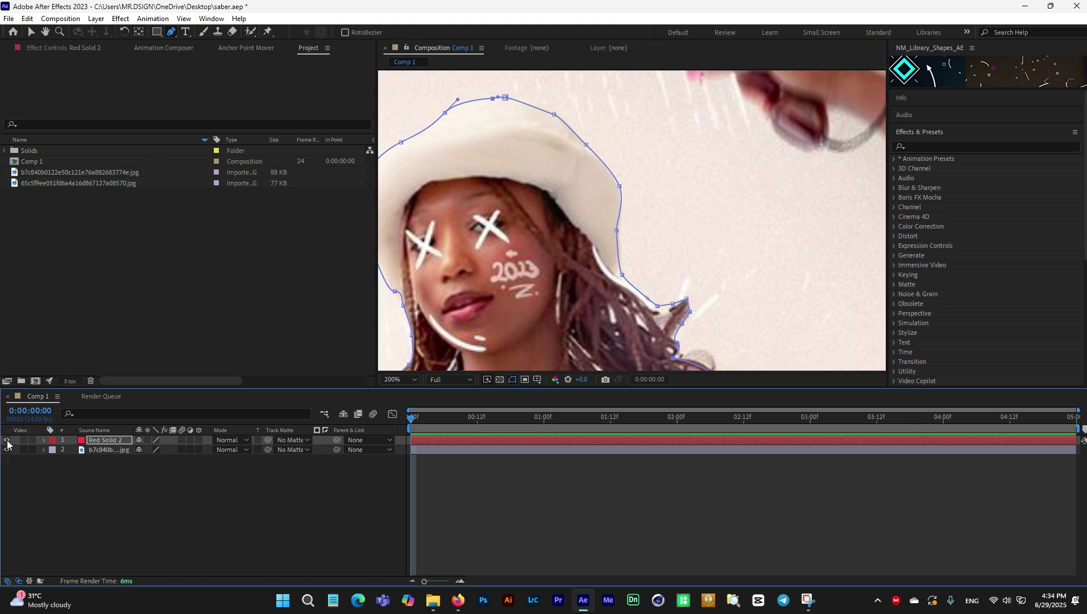
{"action": "left_click", "coordinate": [43, 441]}
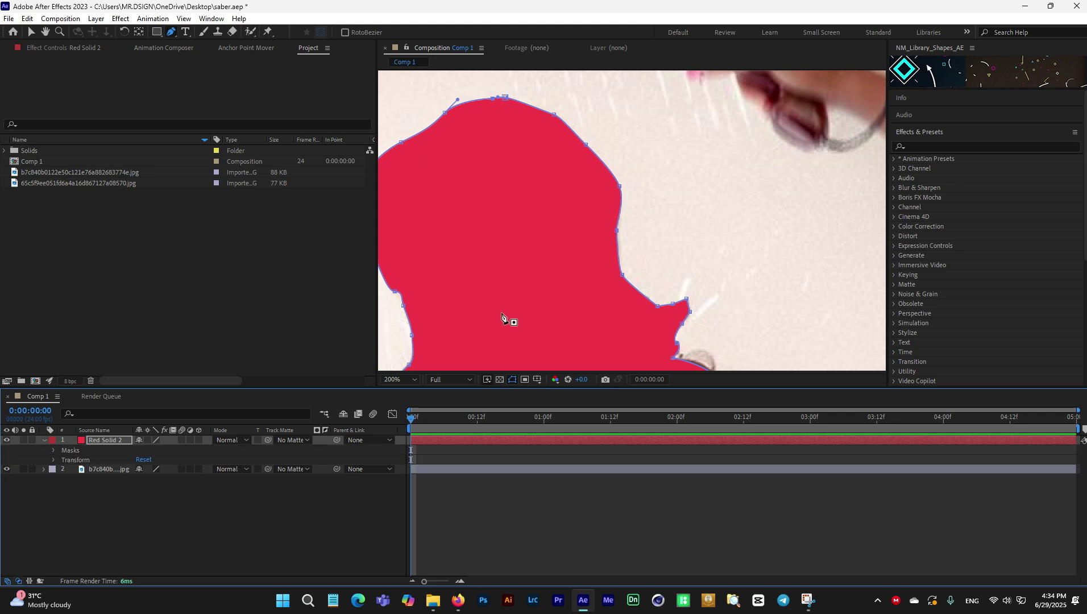
{"action": "scroll", "coordinate": [506, 317], "scroll_direction": "down", "scroll_amount": 6}
{"action": "left_click", "coordinate": [31, 32]}
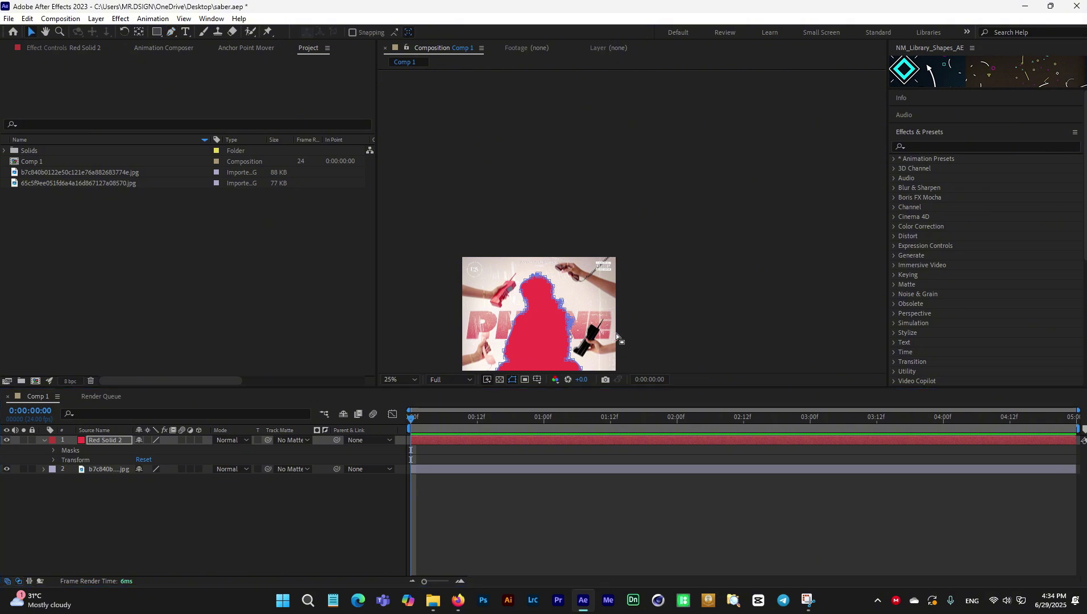
{"action": "scroll", "coordinate": [586, 327], "scroll_direction": "up", "scroll_amount": 4}
{"action": "scroll", "coordinate": [491, 309], "scroll_direction": "down", "scroll_amount": 2}
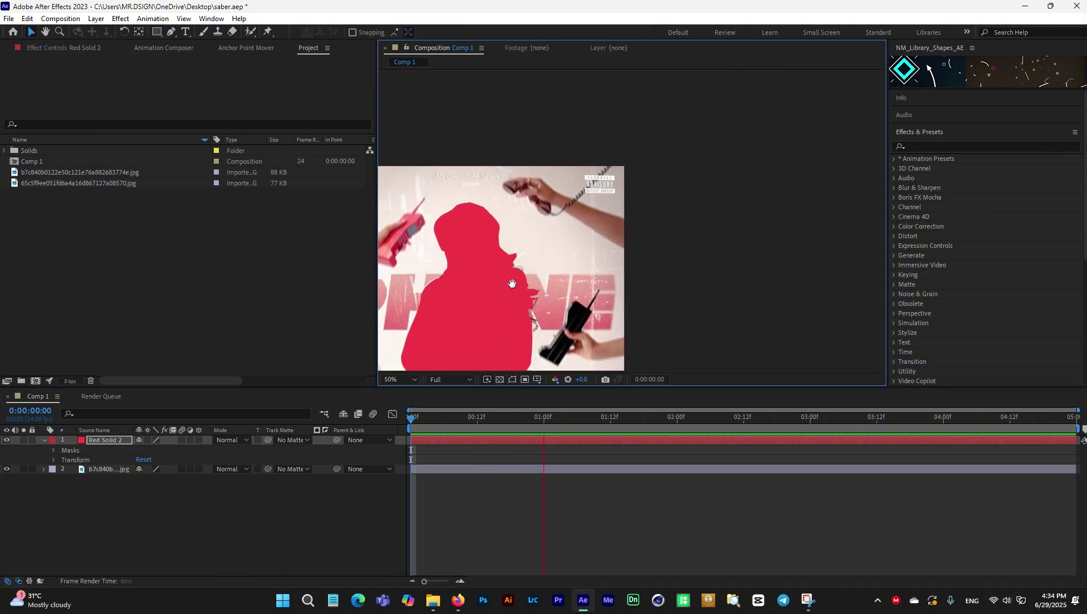
{"action": "left_click", "coordinate": [597, 504]}
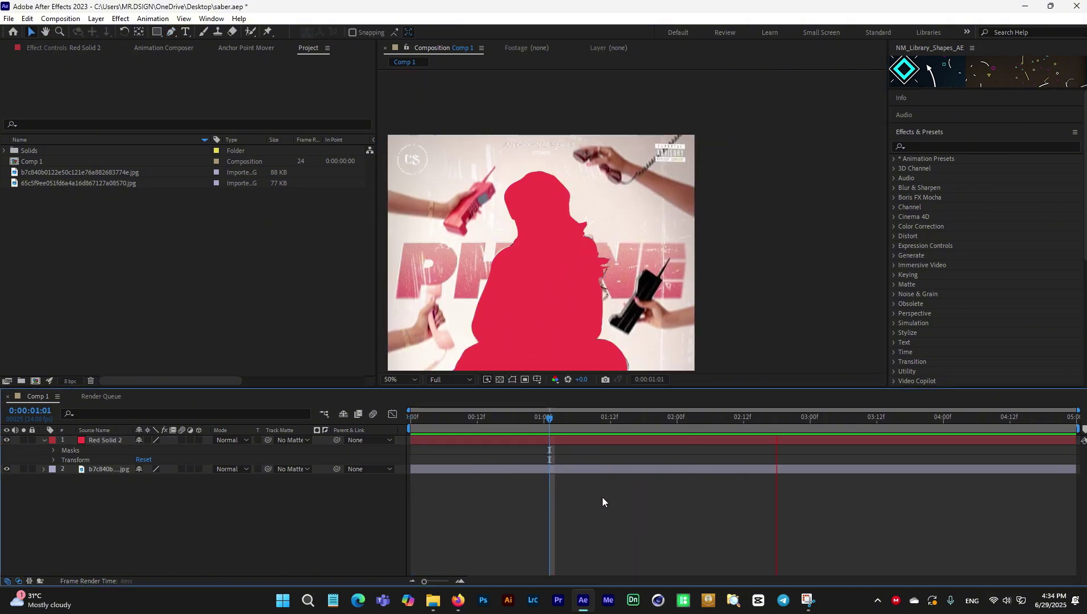
{"action": "key", "text": "space"}
Step: Apply the Video Copilot Saber effect to the masked red solid
{"action": "left_click", "coordinate": [537, 285]}
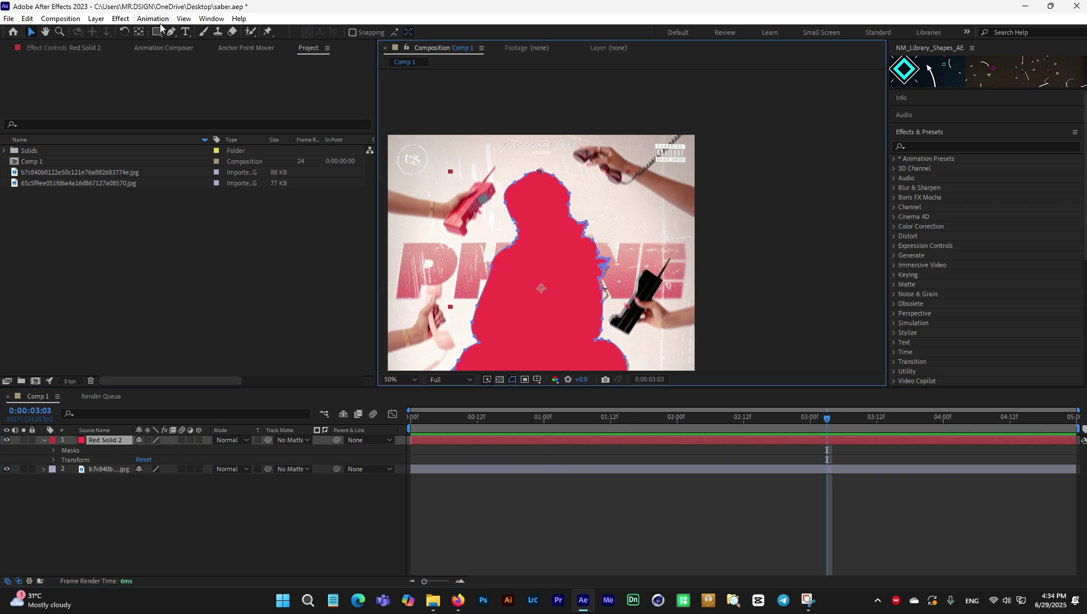
{"action": "left_click", "coordinate": [96, 19]}
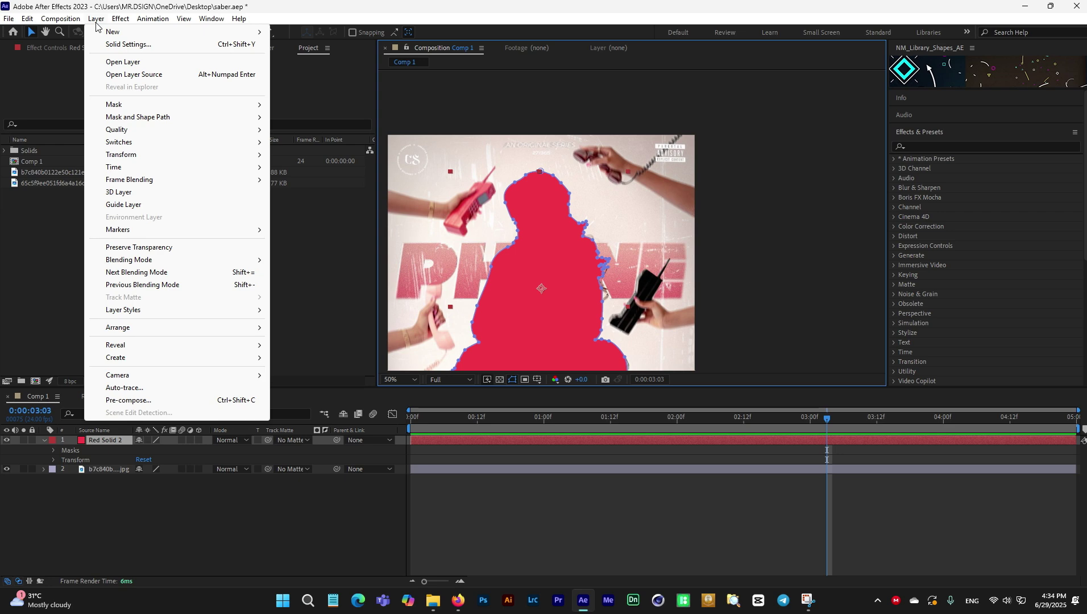
{"action": "mouse_move", "coordinate": [121, 19]}
{"action": "mouse_move", "coordinate": [182, 351]}
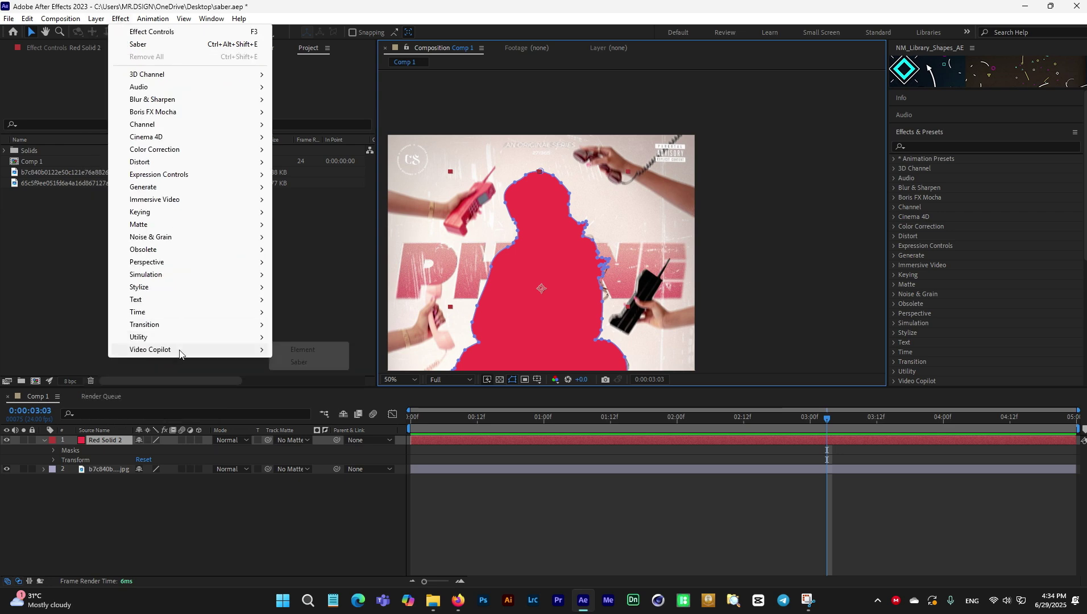
{"action": "left_click", "coordinate": [309, 364]}
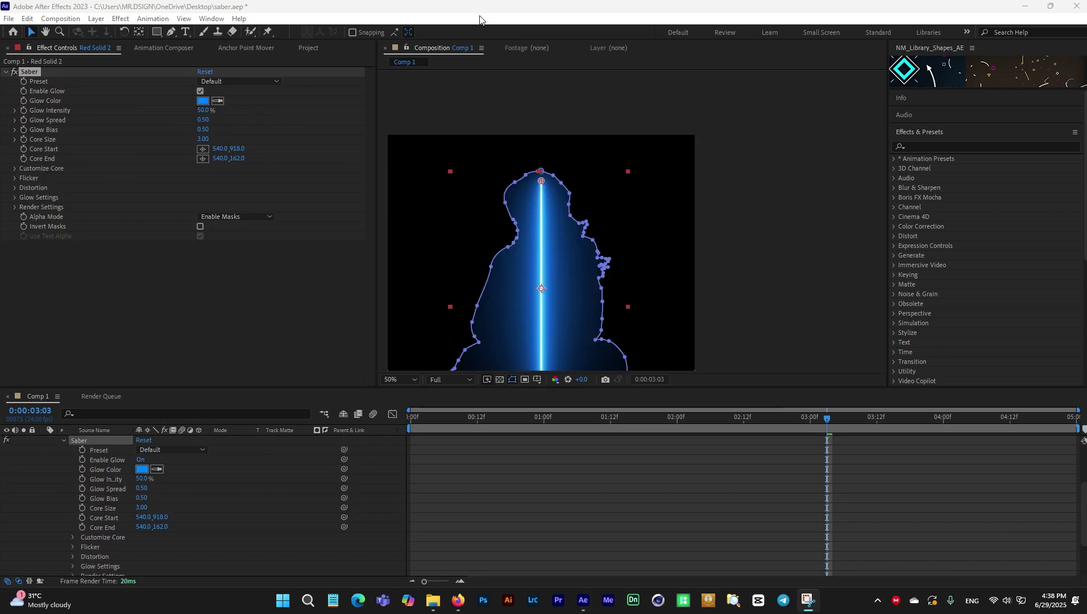
Step: Set the Saber effect's core type to Layer Masks so the glow follows the traced outline
{"action": "left_click", "coordinate": [15, 169]}
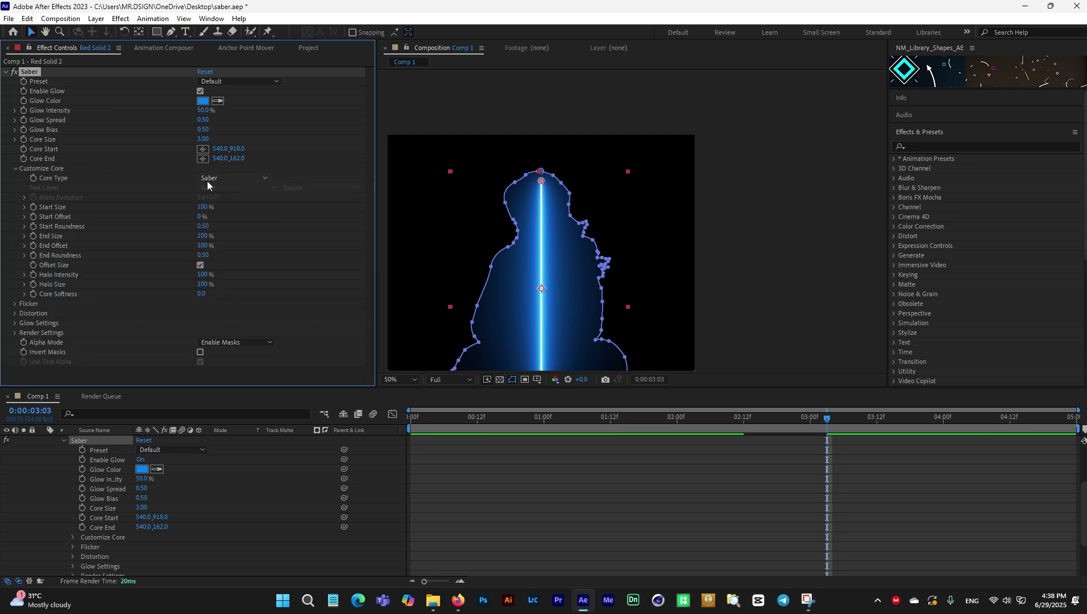
{"action": "left_click", "coordinate": [226, 178]}
{"action": "left_click", "coordinate": [236, 203]}
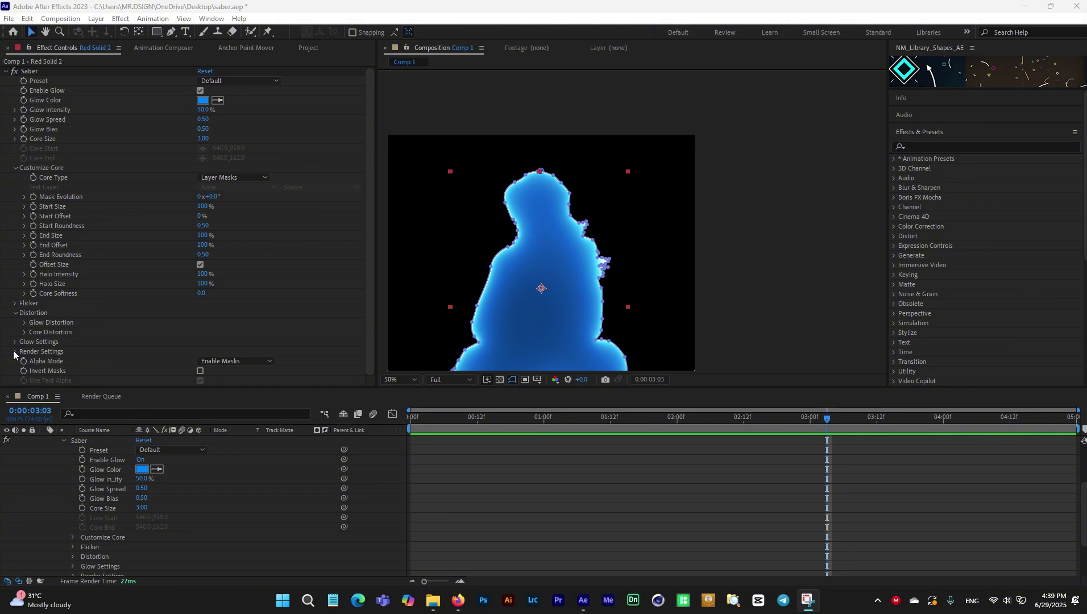
Step: Set the Saber effect's composite setting to Transparent in its render settings
{"action": "left_click", "coordinate": [14, 352]}
{"action": "scroll", "coordinate": [91, 335], "scroll_direction": "down", "scroll_amount": 3}
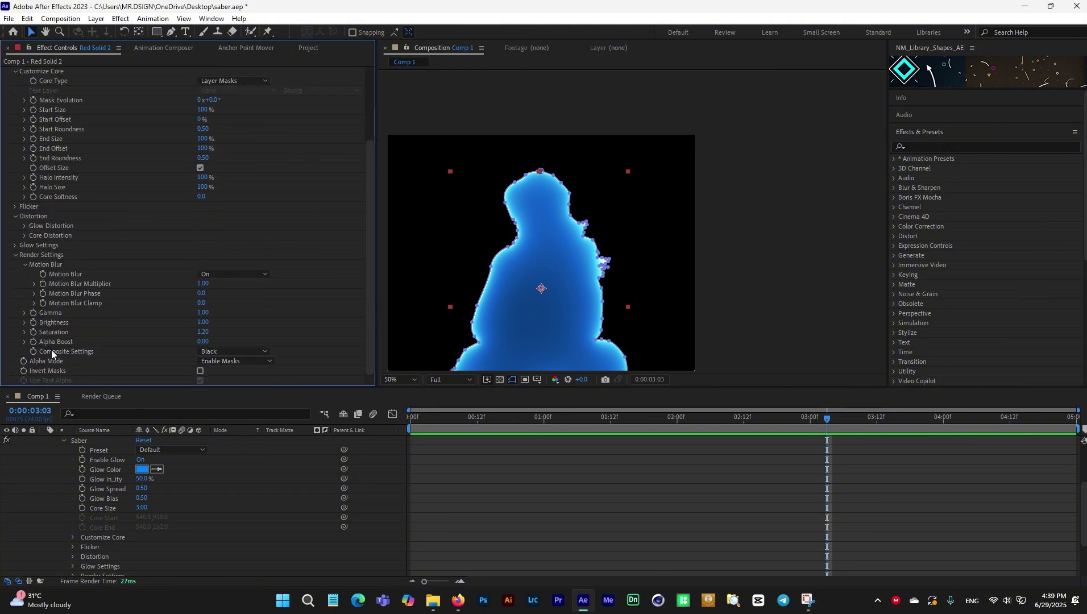
{"action": "left_click", "coordinate": [218, 351]}
{"action": "left_click", "coordinate": [231, 364]}
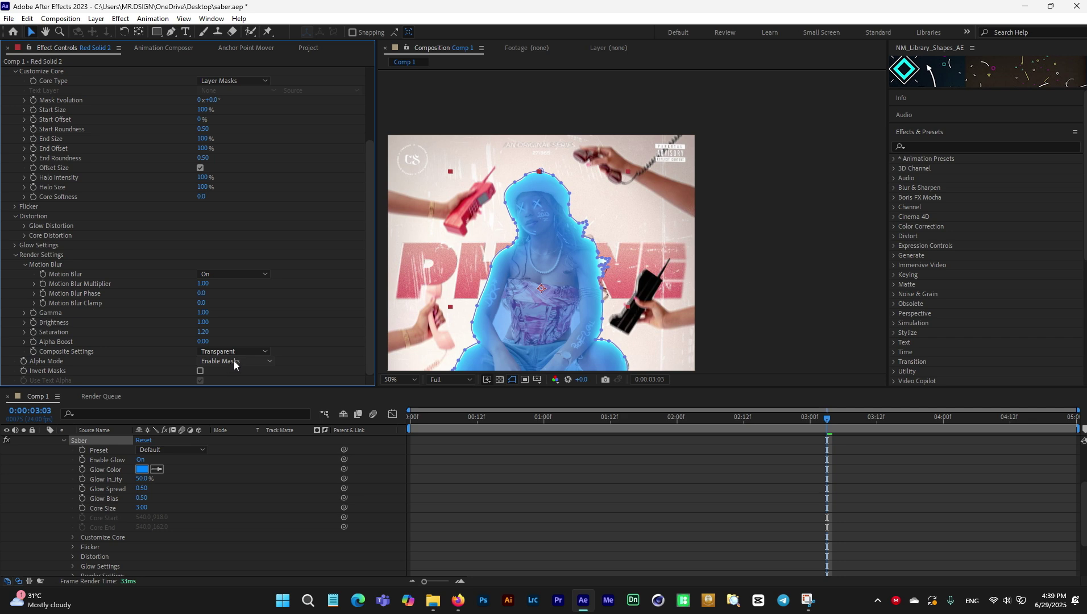
Step: Set the solid's mask mode to Subtract and toggle the layer's visibility to compare the image with and without the glow
{"action": "scroll", "coordinate": [207, 480], "scroll_direction": "up", "scroll_amount": 3}
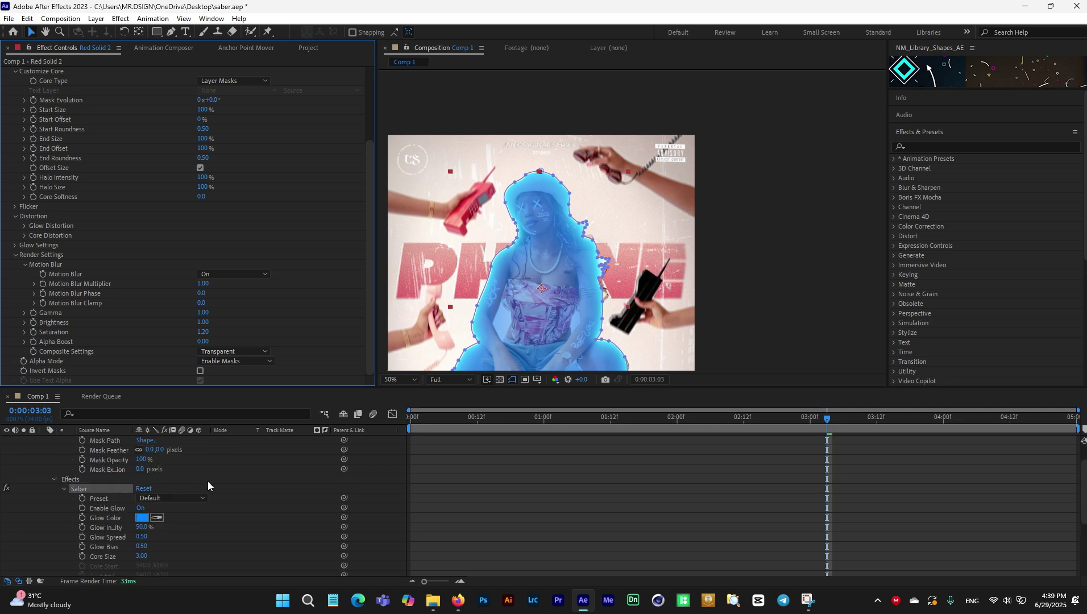
{"action": "left_click", "coordinate": [154, 459]}
{"action": "left_click", "coordinate": [167, 494]}
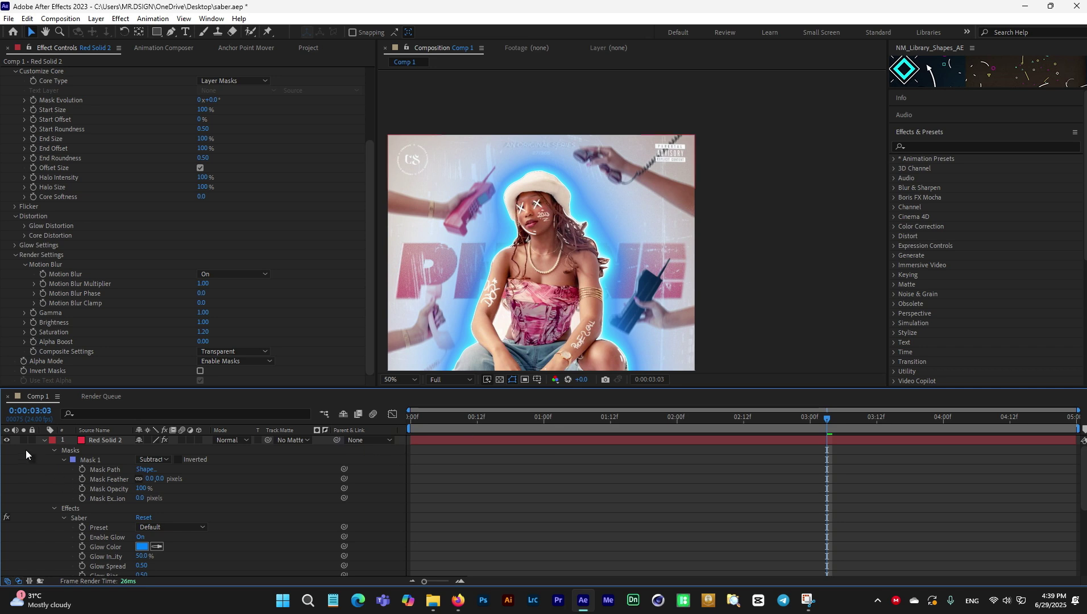
{"action": "left_click", "coordinate": [6, 442]}
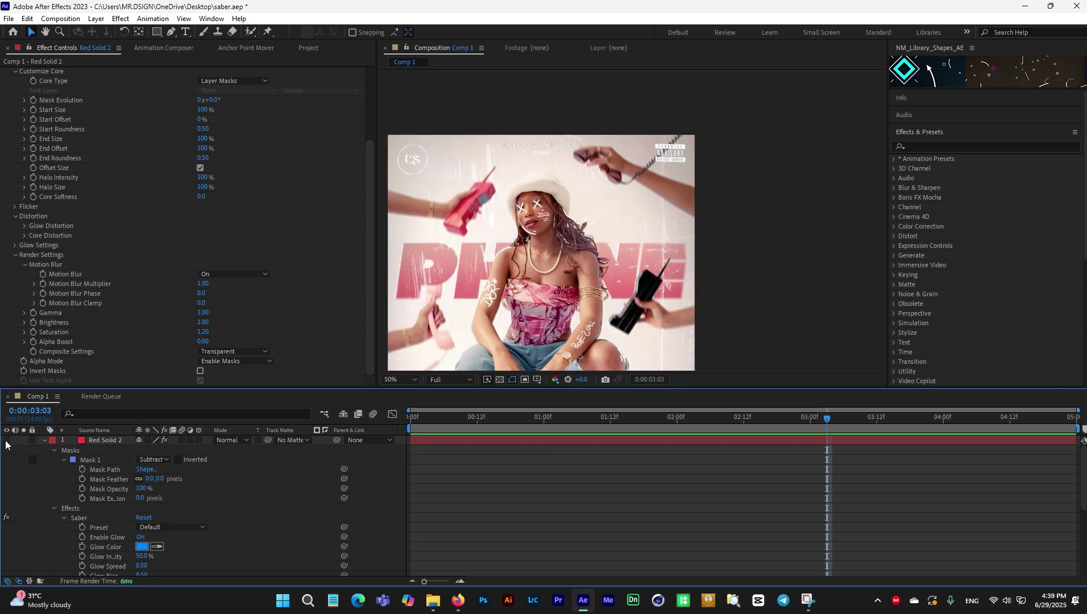
{"action": "left_click", "coordinate": [7, 442]}
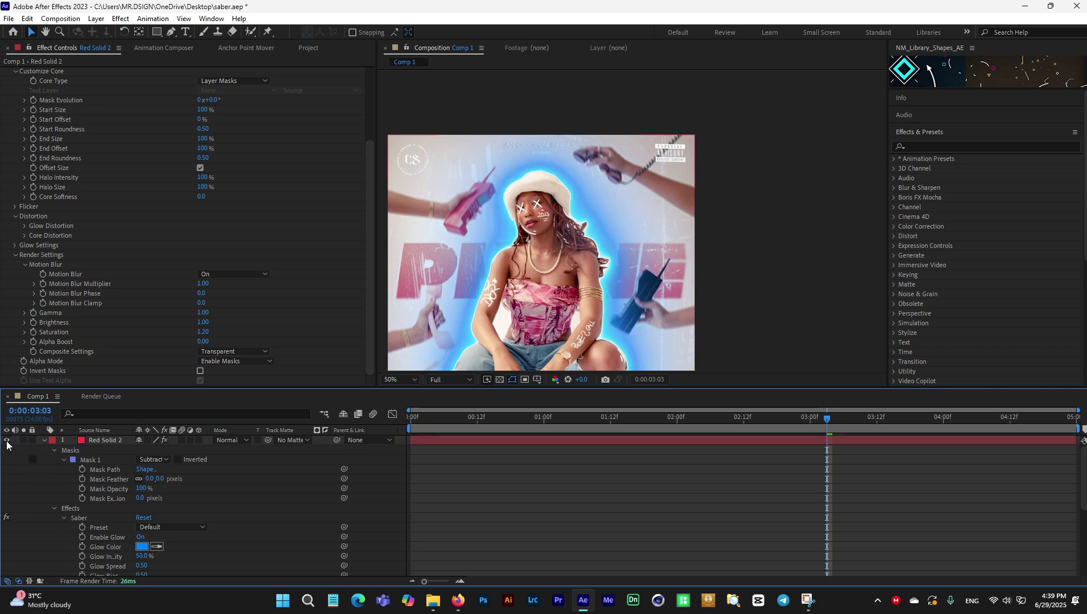
Step: Change the Saber glow colour to the coral red FF5E53, starting from a colour sampled in the poster
{"action": "left_click", "coordinate": [145, 547]}
{"action": "left_click", "coordinate": [327, 380]}
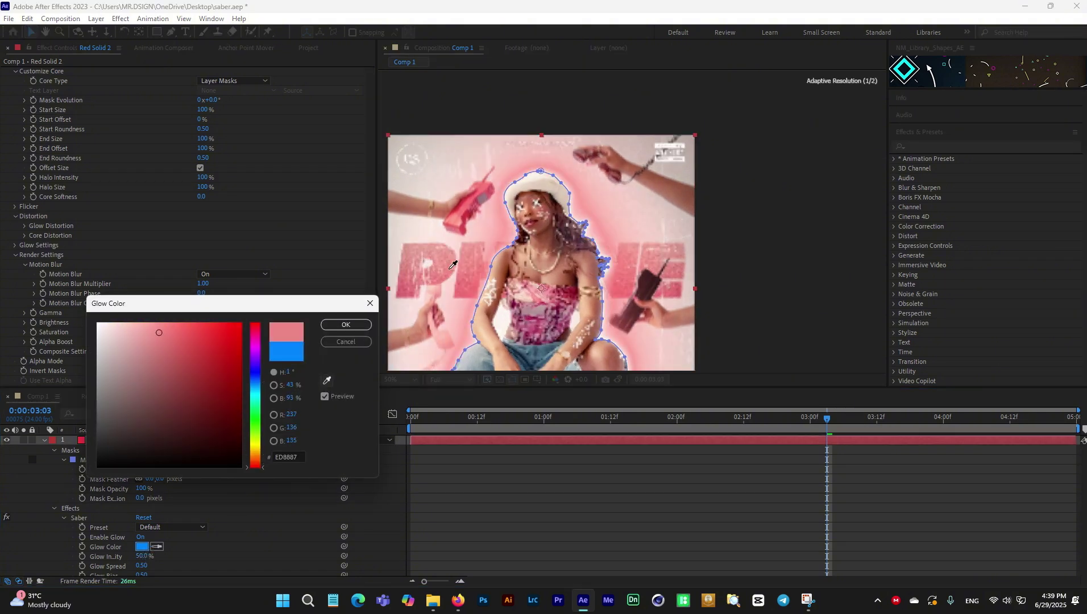
{"action": "left_click", "coordinate": [195, 322]}
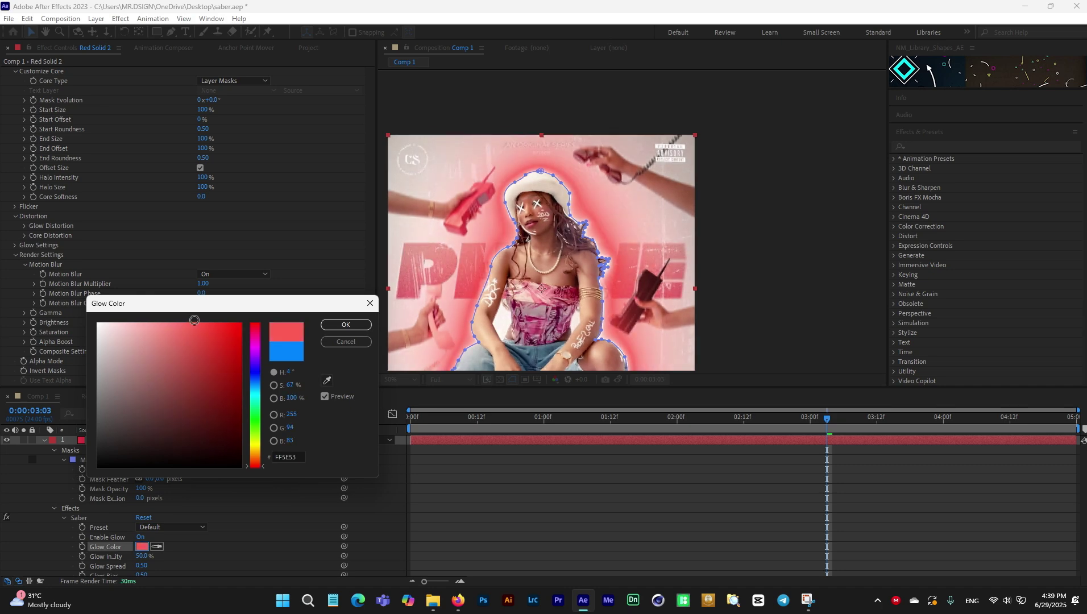
{"action": "left_click", "coordinate": [331, 327]}
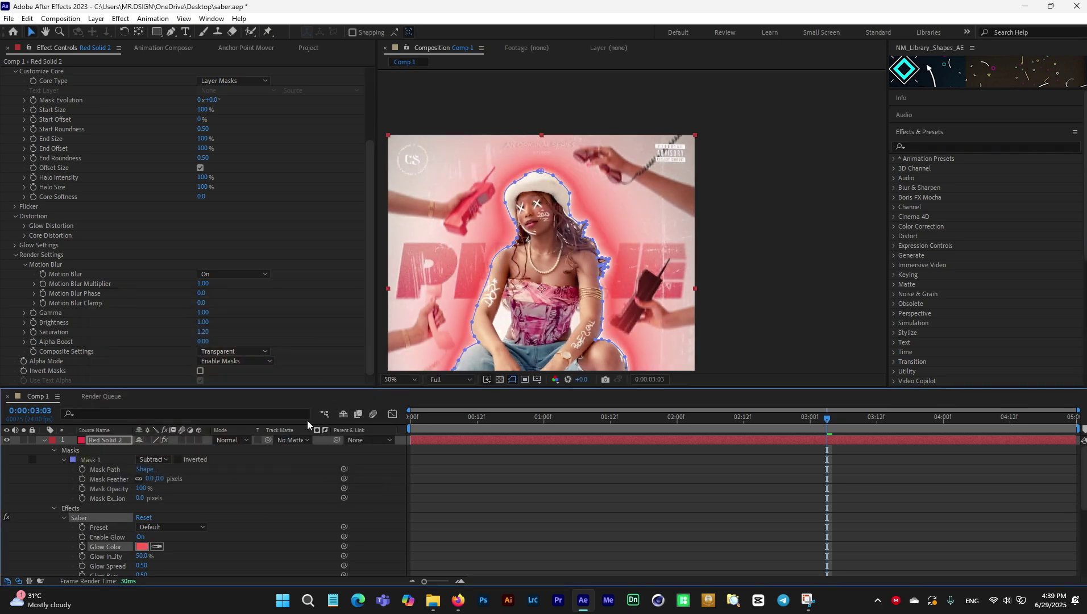
{"action": "scroll", "coordinate": [263, 281], "scroll_direction": "up", "scroll_amount": 4}
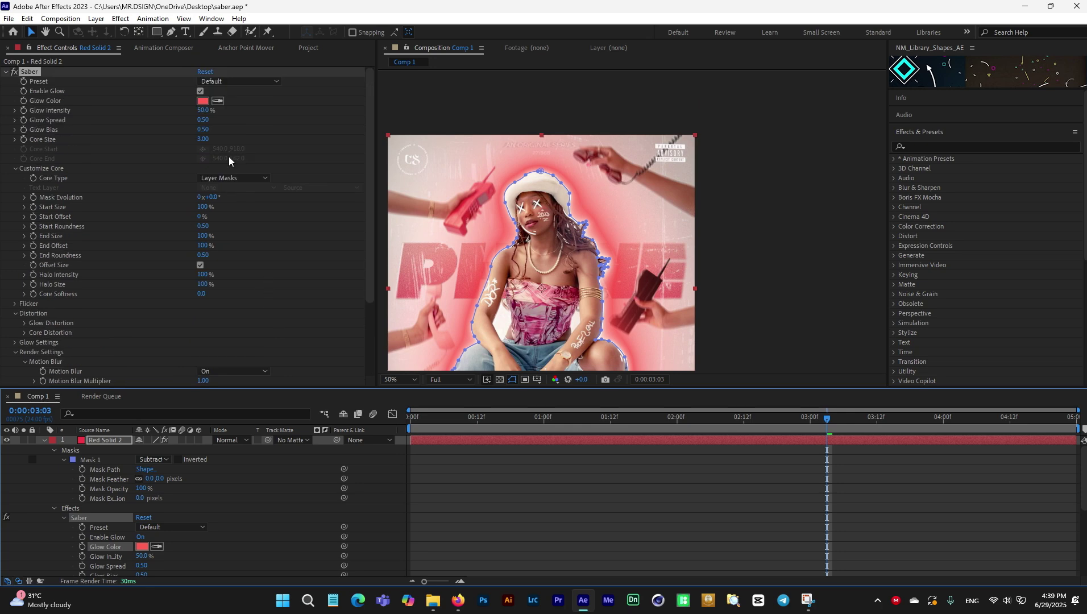
Step: Keep the Saber core type on Layer Masks and apply the Fractal preset to the glow
{"action": "left_click", "coordinate": [230, 178]}
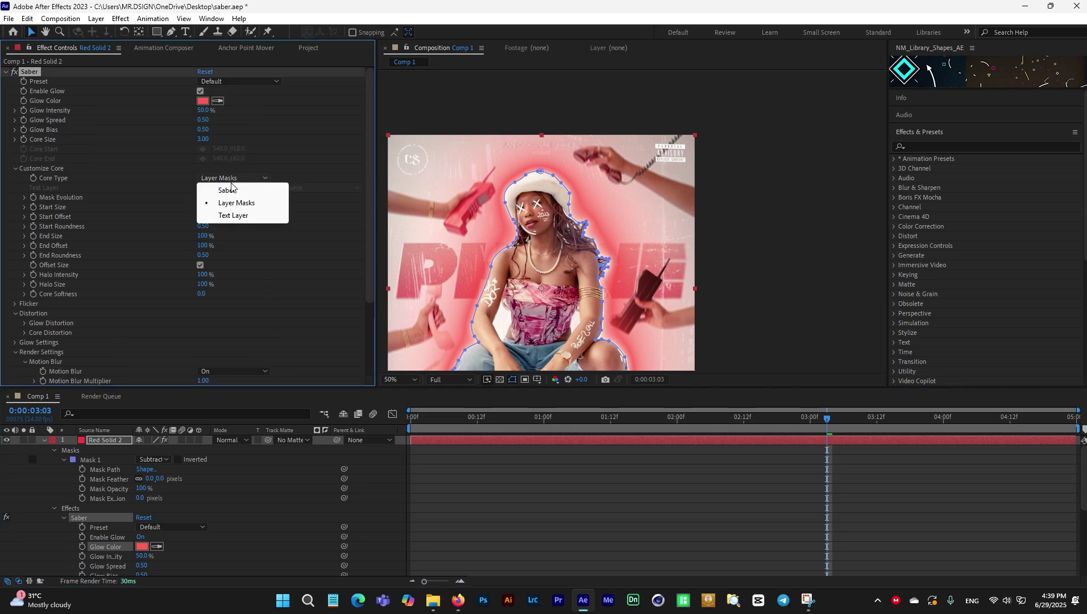
{"action": "left_click", "coordinate": [237, 203]}
{"action": "left_click", "coordinate": [257, 81]}
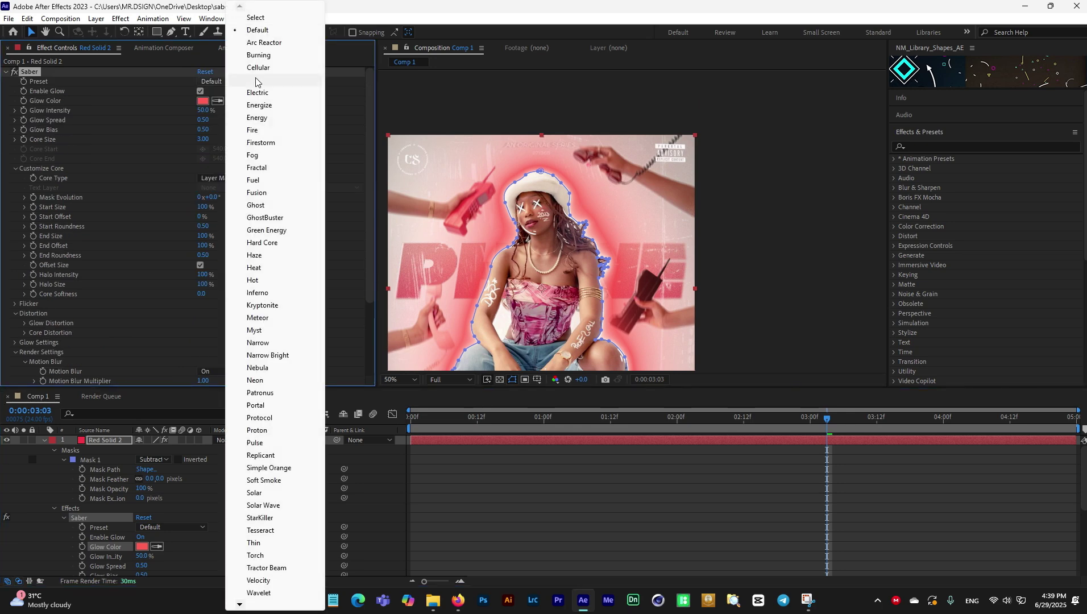
{"action": "left_click", "coordinate": [254, 172]}
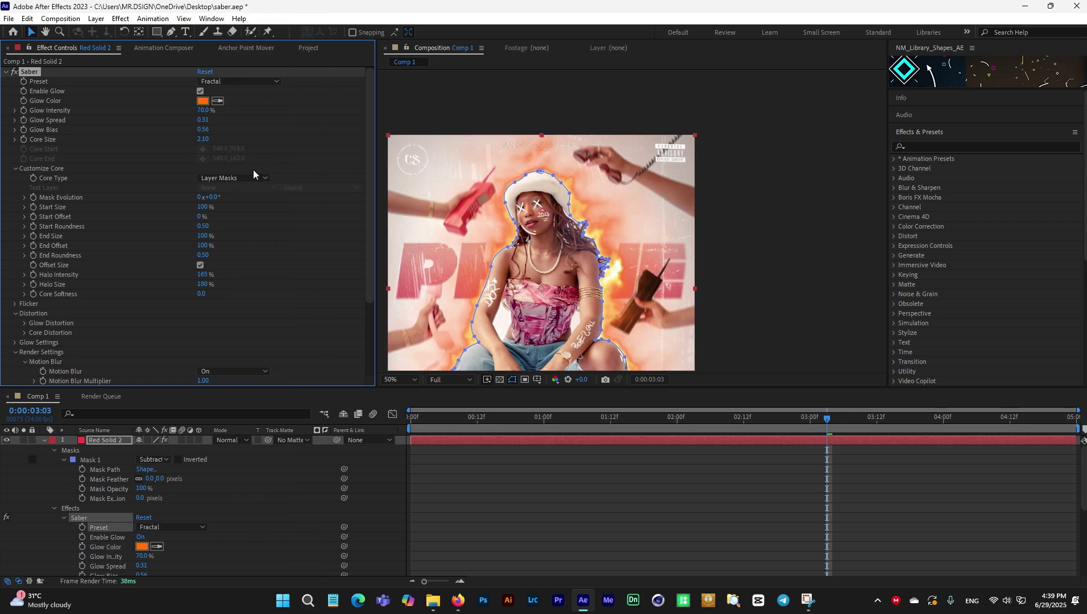
Step: Play the composition from its first frame to preview the Fractal glow around the woman
{"action": "left_click", "coordinate": [233, 81]}
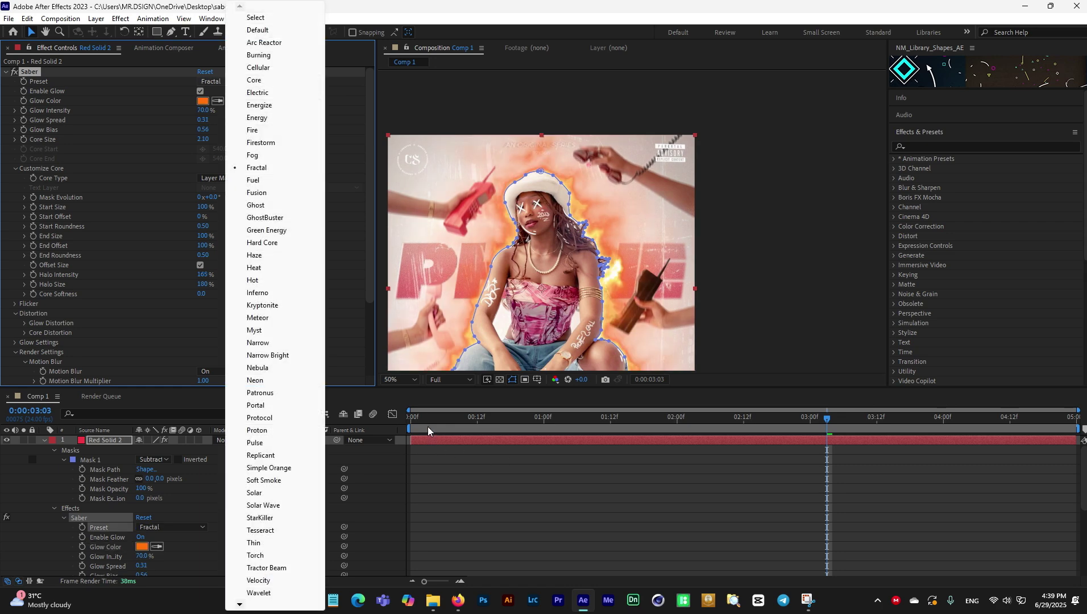
{"action": "left_click", "coordinate": [428, 427]}
{"action": "left_click_drag", "start_coordinate": [431, 419], "coordinate": [408, 419]}
{"action": "left_click", "coordinate": [746, 249]}
{"action": "key", "text": "space"}
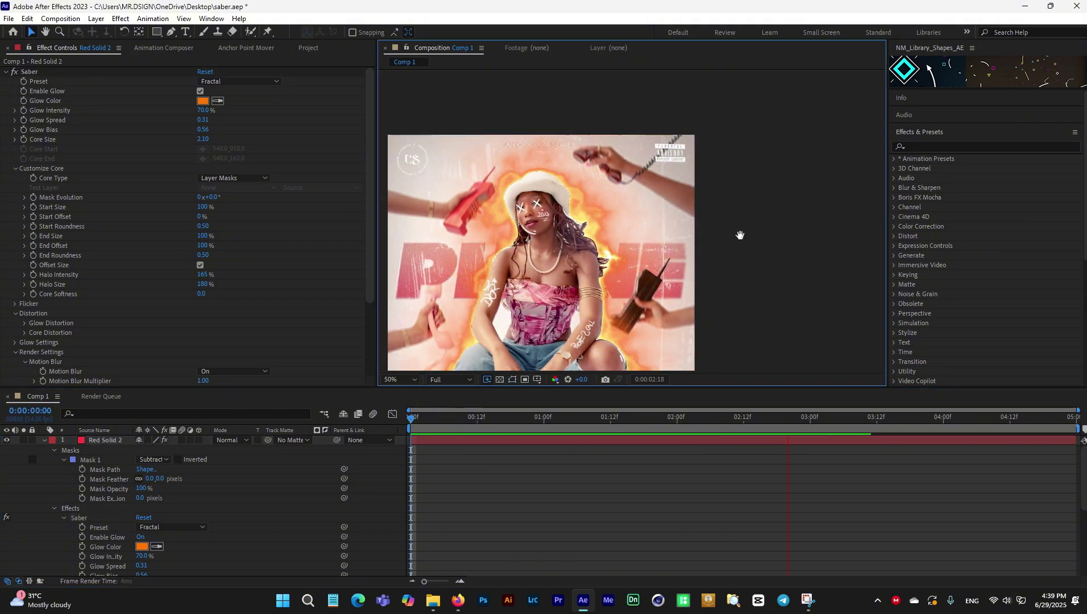
{"action": "key", "text": "space"}
Step: Try the Fog, Energy and Core presets on the Saber effect to compare their glows
{"action": "left_click", "coordinate": [226, 84]}
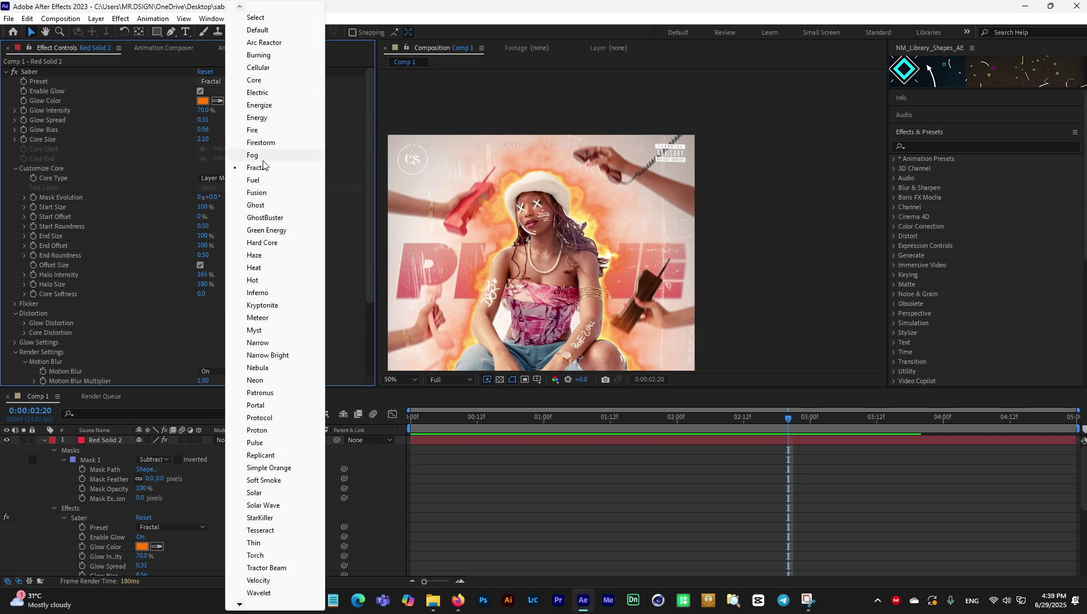
{"action": "left_click", "coordinate": [259, 155]}
{"action": "left_click", "coordinate": [234, 84]}
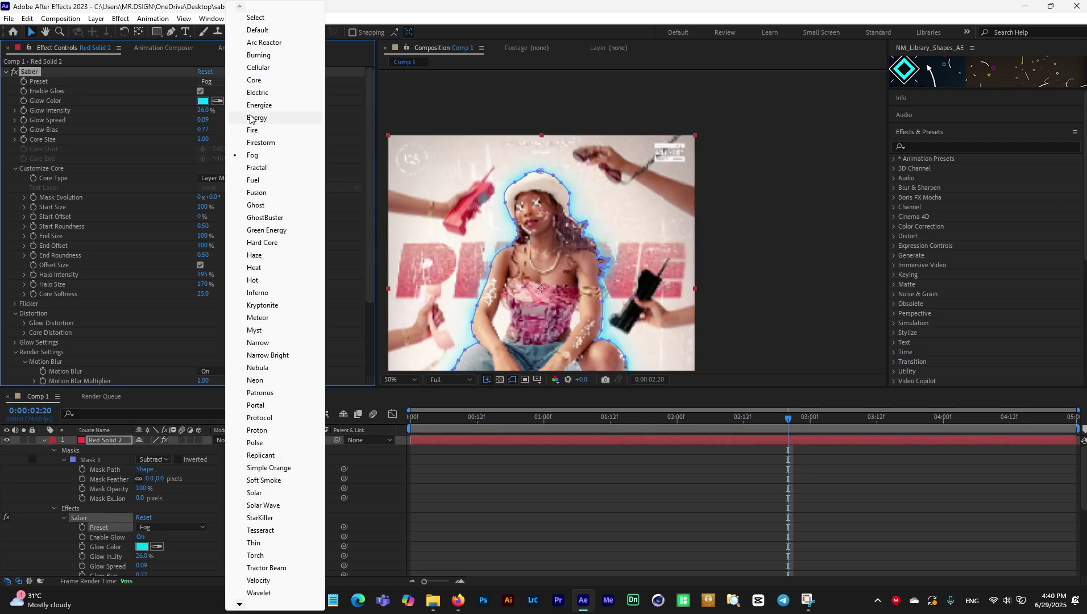
{"action": "left_click", "coordinate": [254, 116]}
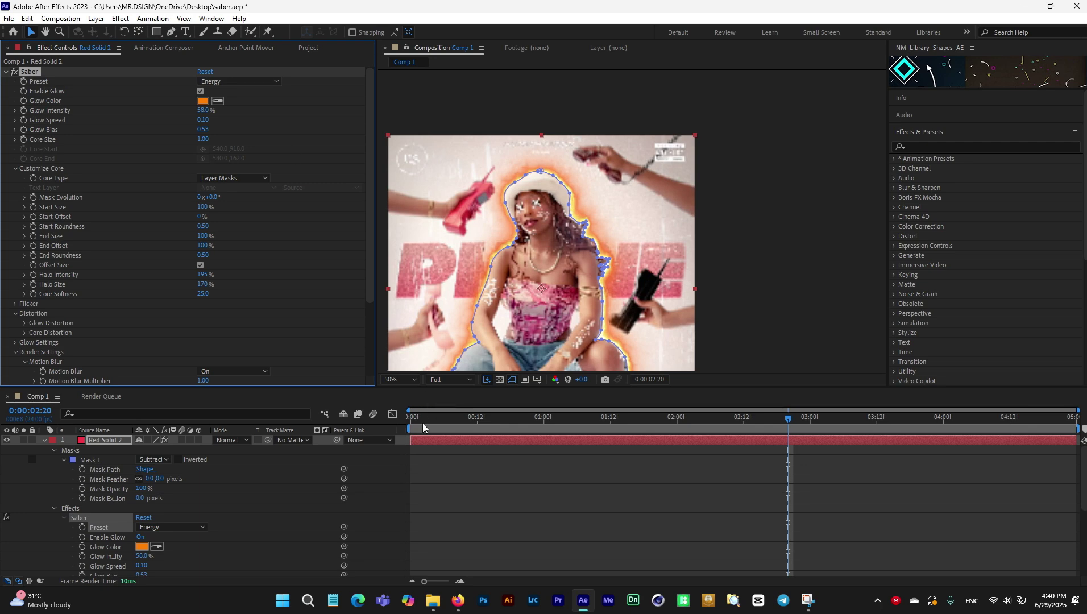
{"action": "left_click", "coordinate": [232, 80]}
{"action": "left_click", "coordinate": [234, 80]}
{"action": "left_click", "coordinate": [247, 82]}
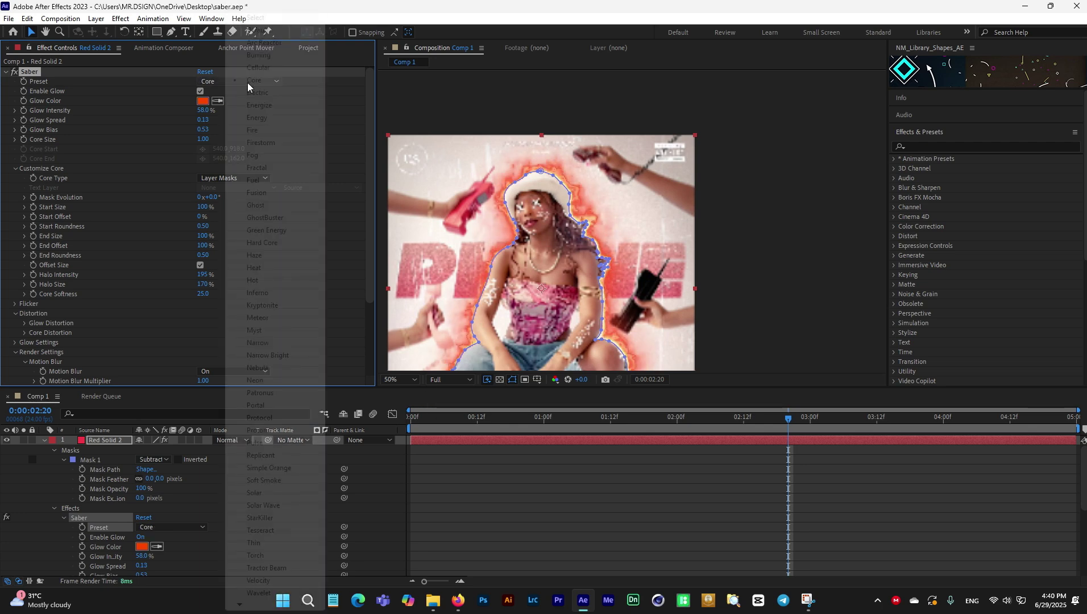
Step: Apply the Neon preset to the Saber effect and reduce its Start Size to 19%
{"action": "left_click", "coordinate": [256, 381]}
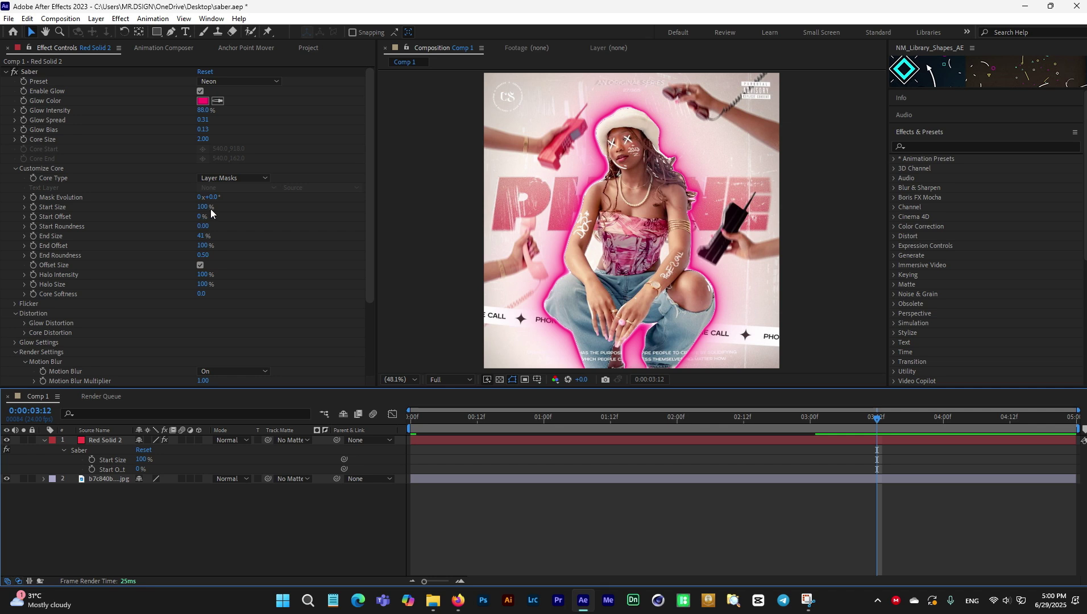
{"action": "left_click_drag", "start_coordinate": [210, 209], "coordinate": [163, 208]}
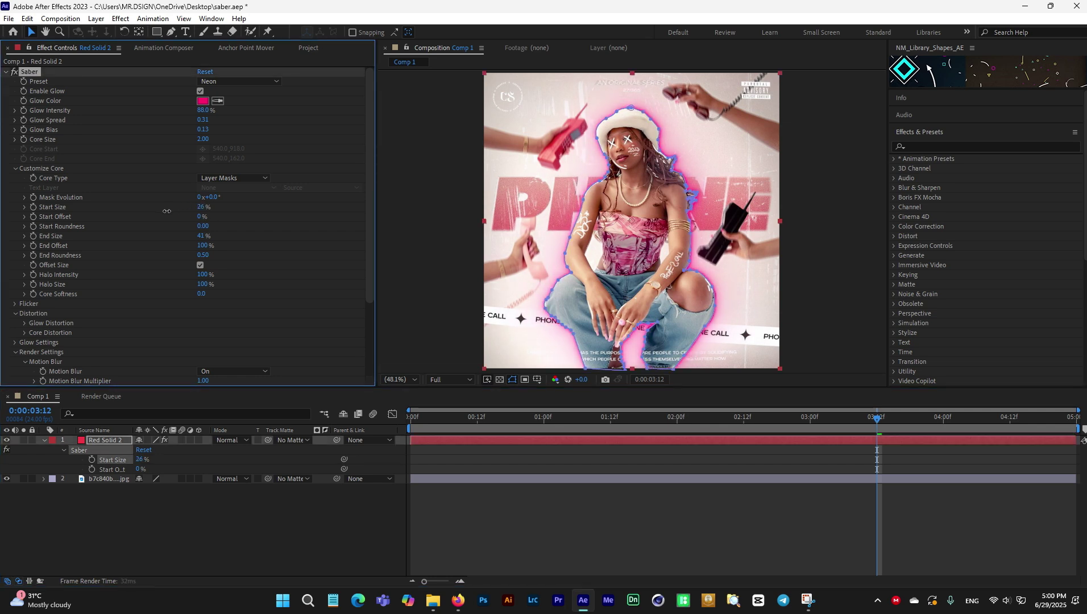
Step: Keyframe Saber's Mask Evolution at 0 revolutions at 0:00:03:12 and at 4 revolutions at 0:00:02:19
{"action": "left_click", "coordinate": [202, 197]}
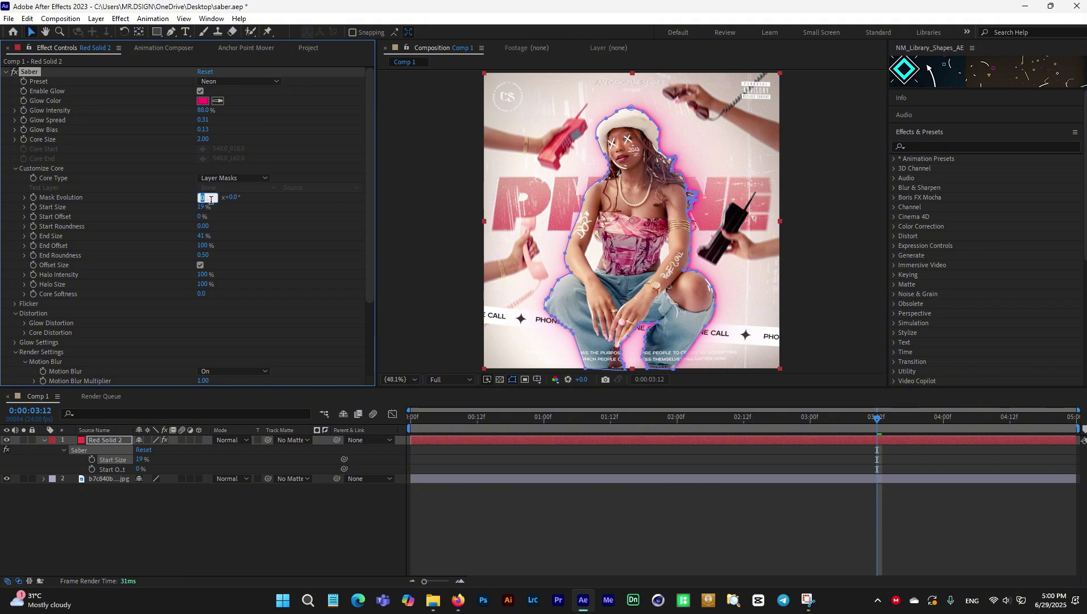
{"action": "left_click", "coordinate": [35, 197]}
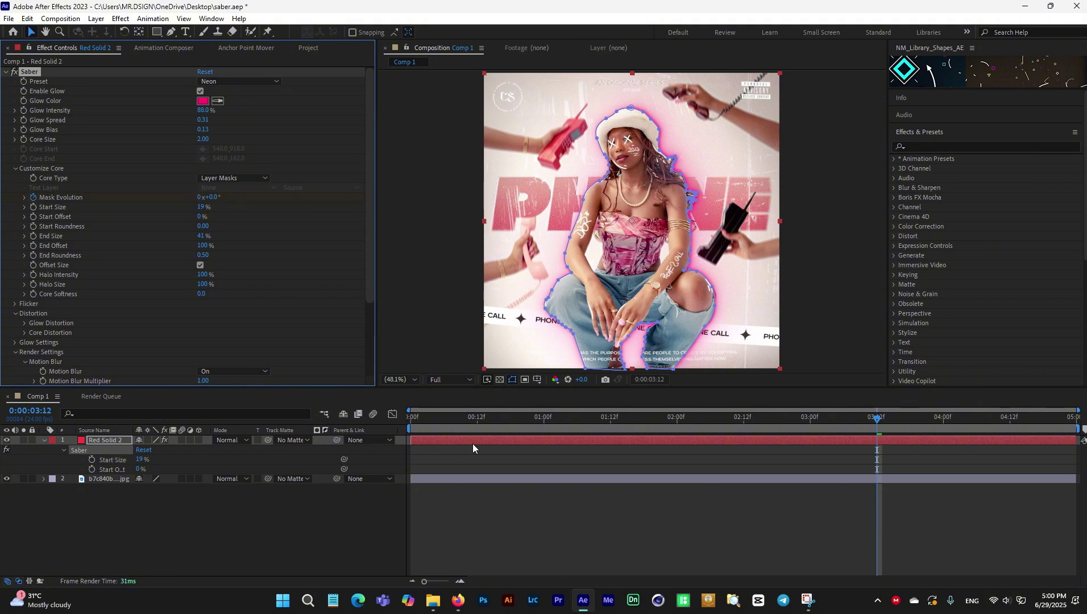
{"action": "left_click_drag", "start_coordinate": [413, 421], "coordinate": [783, 418]}
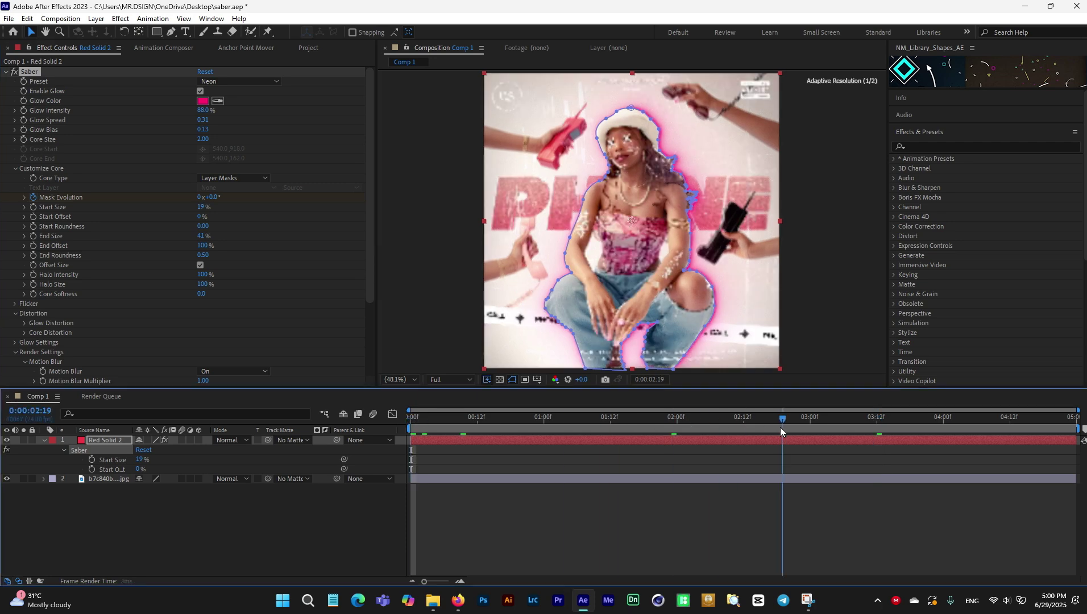
{"action": "left_click", "coordinate": [201, 197]}
{"action": "key", "text": "Return"}
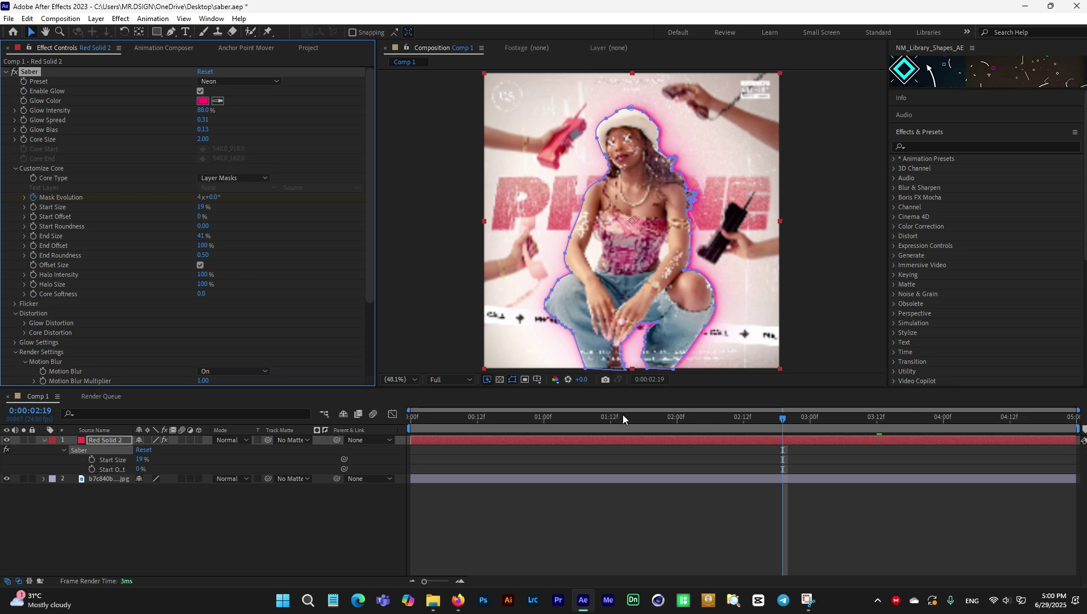
Step: Reveal the Mask Evolution keyframes, moving the 4-revolution one near the composition's start and the 0-revolution one to about 2:16, and preview the animation
{"action": "left_click", "coordinate": [580, 535]}
{"action": "key", "text": "u"}
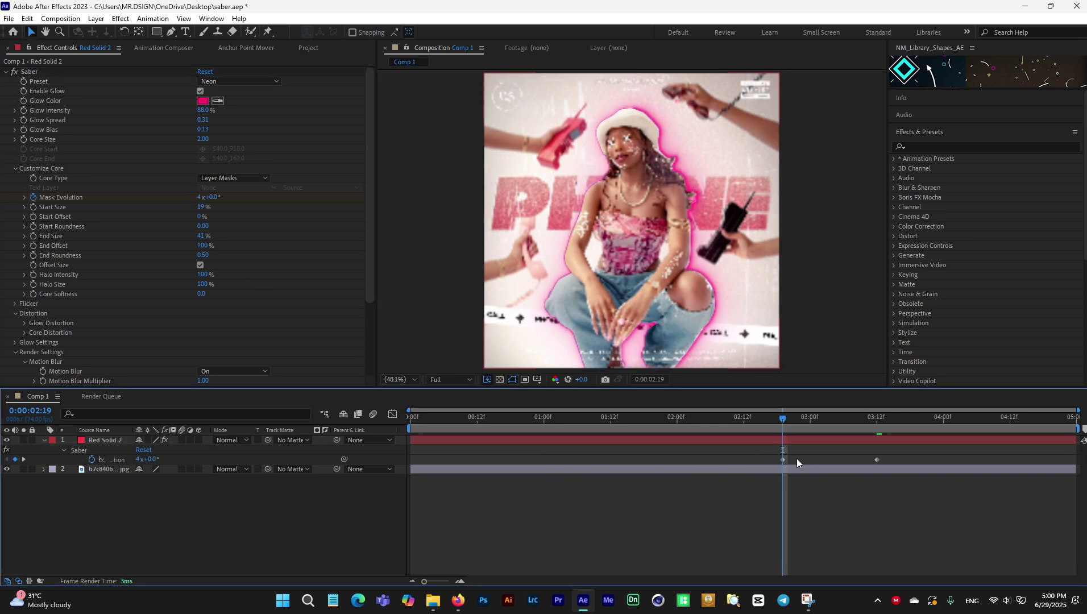
{"action": "left_click_drag", "start_coordinate": [783, 460], "coordinate": [417, 459]}
{"action": "left_click", "coordinate": [865, 417]}
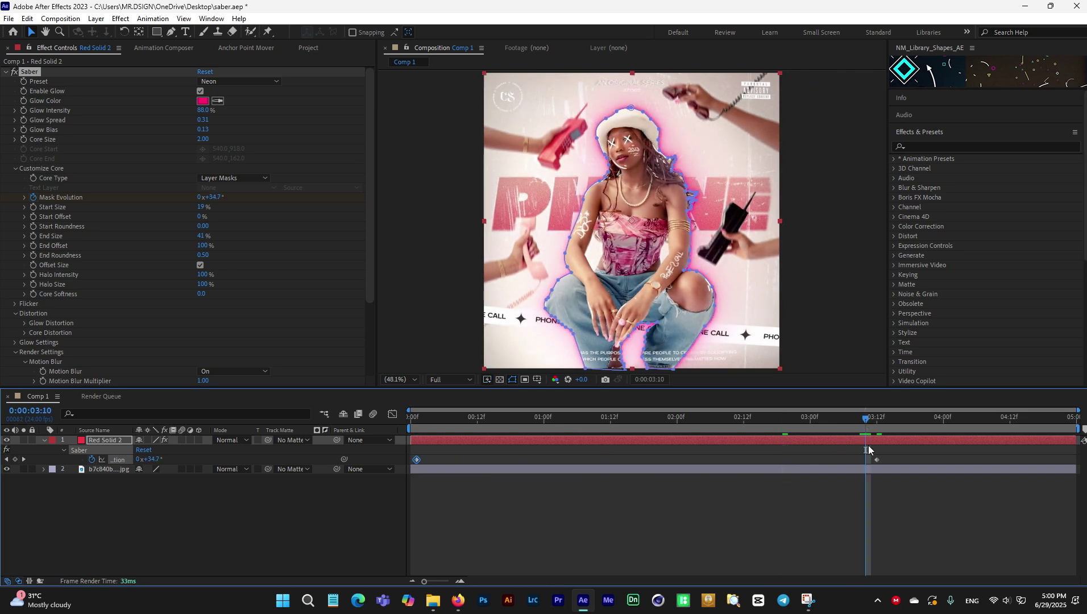
{"action": "left_click_drag", "start_coordinate": [877, 460], "coordinate": [766, 460]}
{"action": "left_click", "coordinate": [419, 416]}
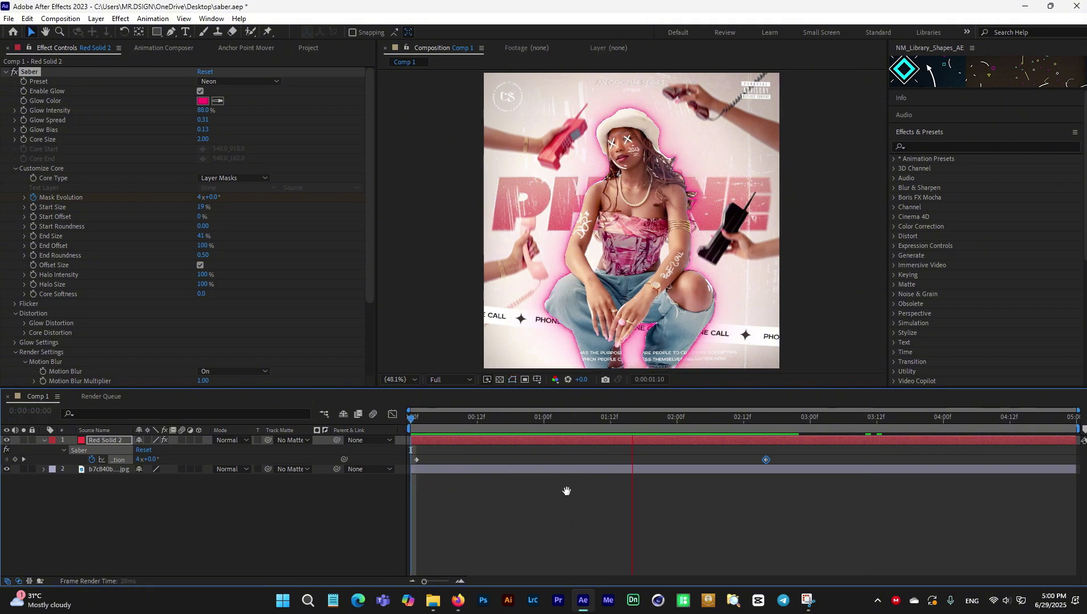
Step: Move the final Mask Evolution keyframe to about frame 15 and preview the faster glow animation from the start
{"action": "left_click", "coordinate": [765, 461]}
{"action": "left_click_drag", "start_coordinate": [767, 461], "coordinate": [494, 460]}
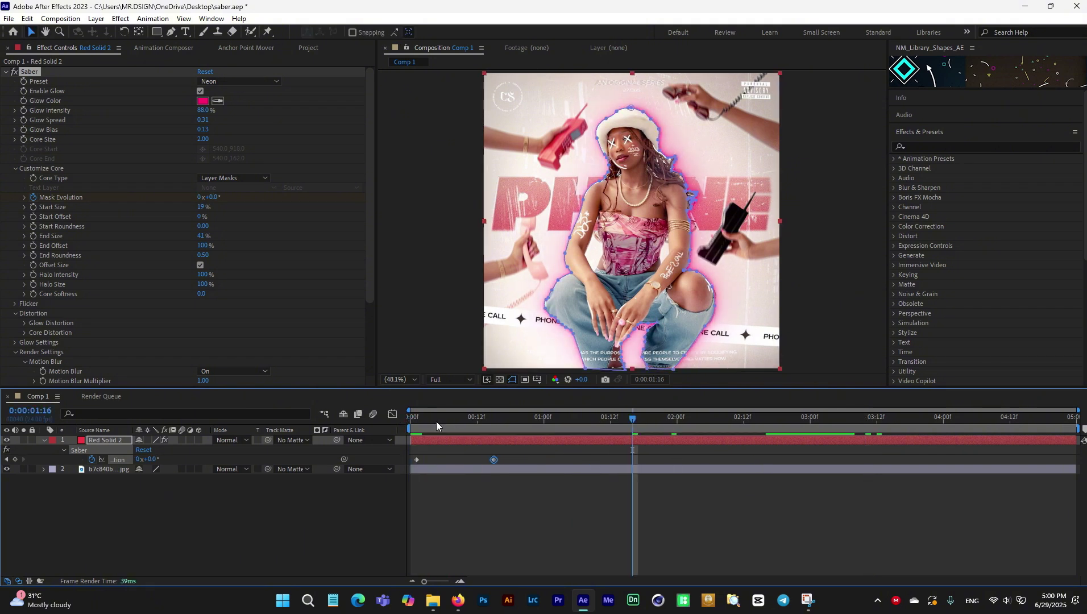
{"action": "left_click", "coordinate": [415, 421]}
{"action": "key", "text": "space"}
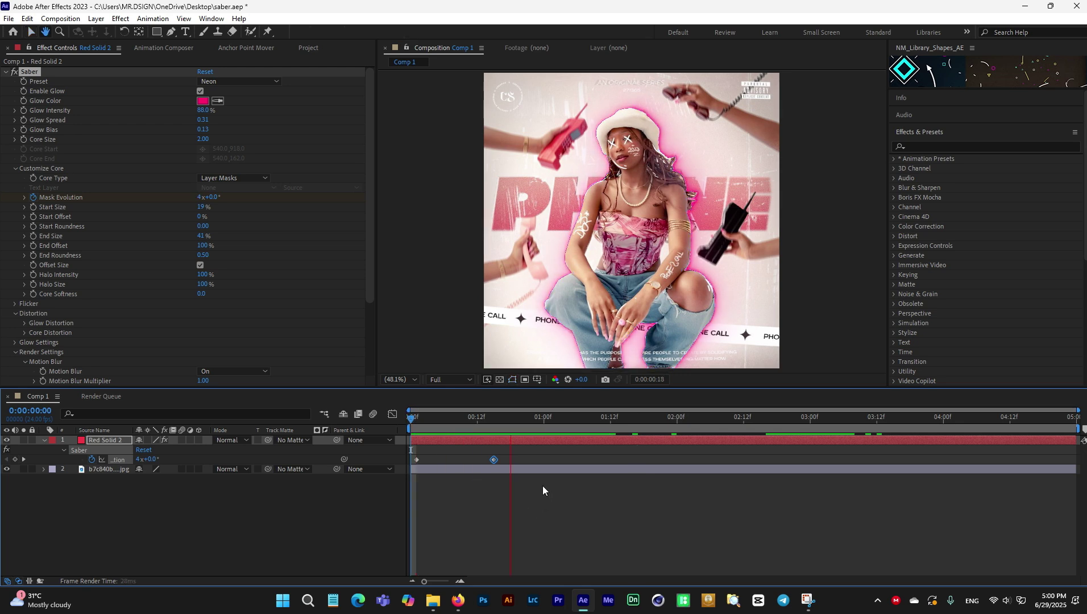
{"action": "key", "text": "space"}
Step: Move the final Mask Evolution keyframe to about 4:05 and the initial one to 0:00:00:00, and preview the slower motion
{"action": "left_click_drag", "start_coordinate": [494, 460], "coordinate": [973, 466]}
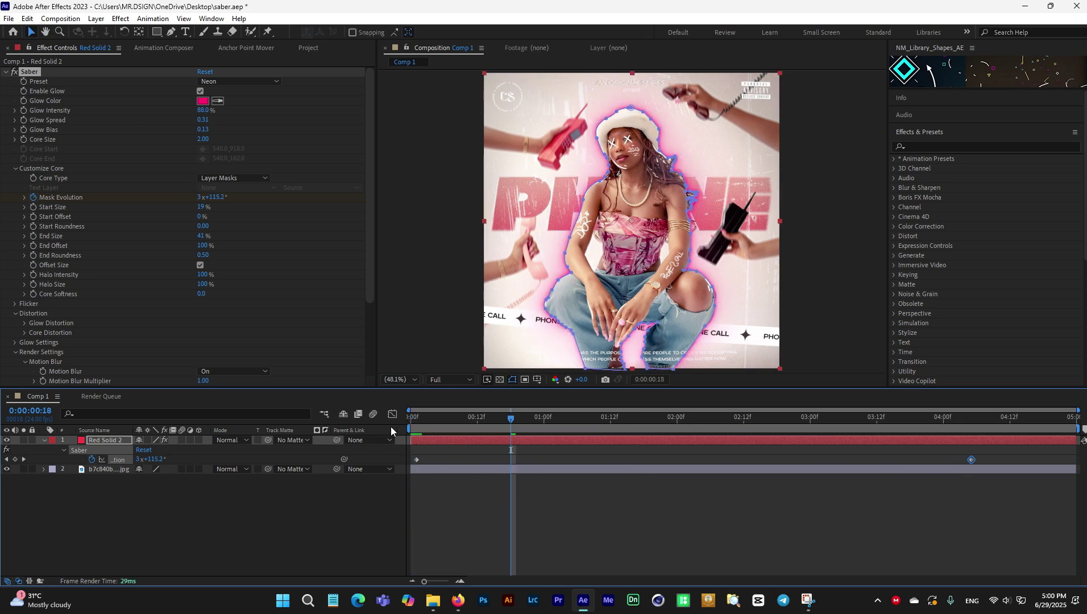
{"action": "left_click", "coordinate": [411, 419]}
{"action": "left_click_drag", "start_coordinate": [415, 459], "coordinate": [411, 459]}
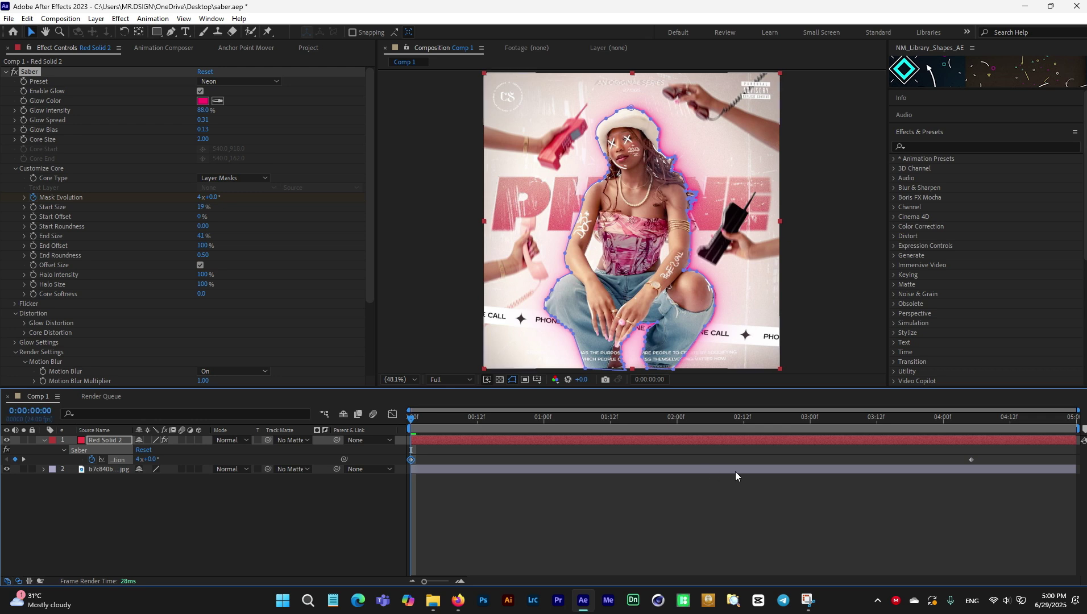
{"action": "key", "text": "space"}
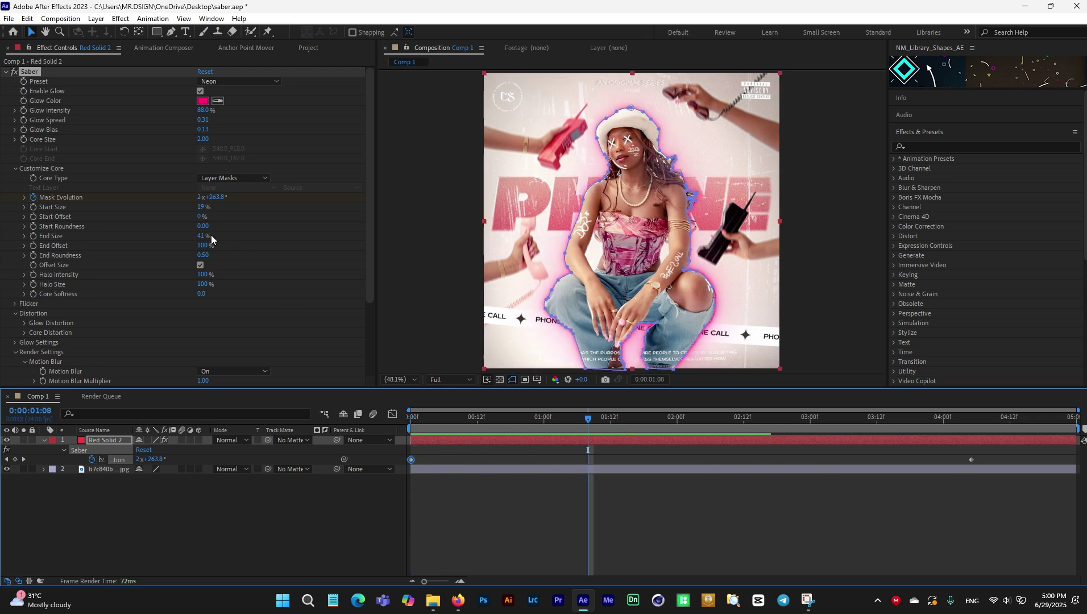
Step: Replace the final Mask Evolution keyframe with a new one of 2 revolutions at 0:00:01:08
{"action": "left_click", "coordinate": [972, 460]}
{"action": "key", "text": "Delete"}
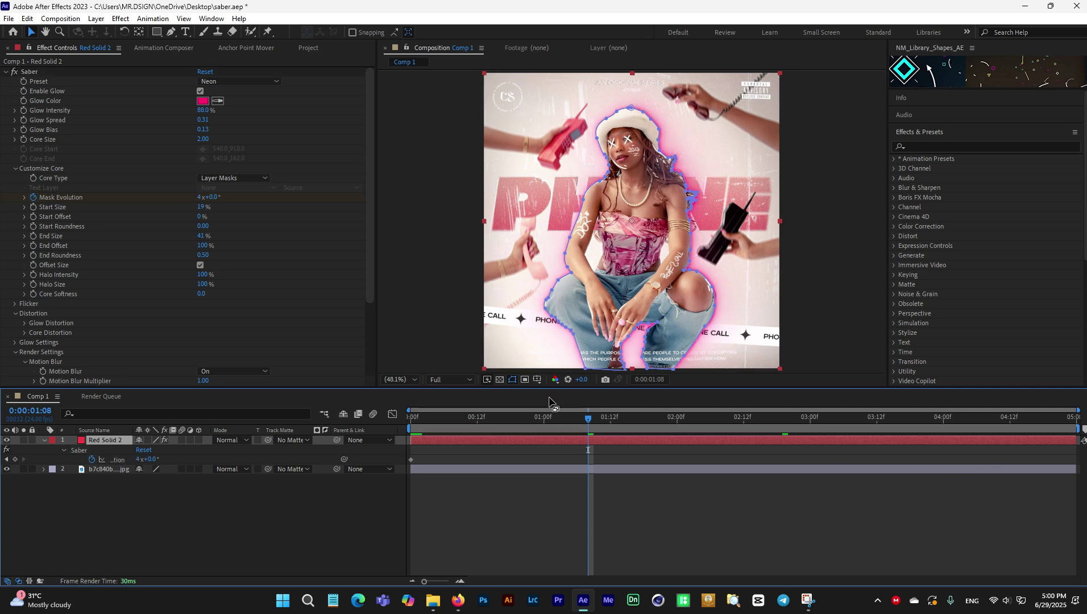
{"action": "left_click", "coordinate": [204, 199]}
{"action": "type", "text": "2"}
{"action": "key", "text": "Return"}
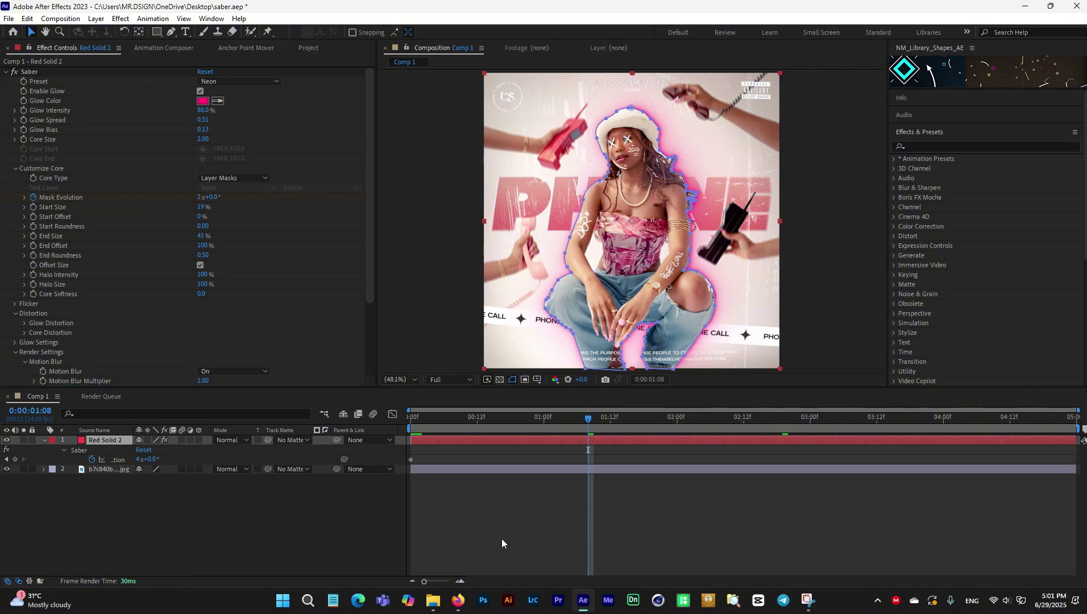
Step: Move the 2-revolution Mask Evolution keyframe to about 4:05 and preview the animation from the start
{"action": "left_click_drag", "start_coordinate": [589, 460], "coordinate": [972, 468]}
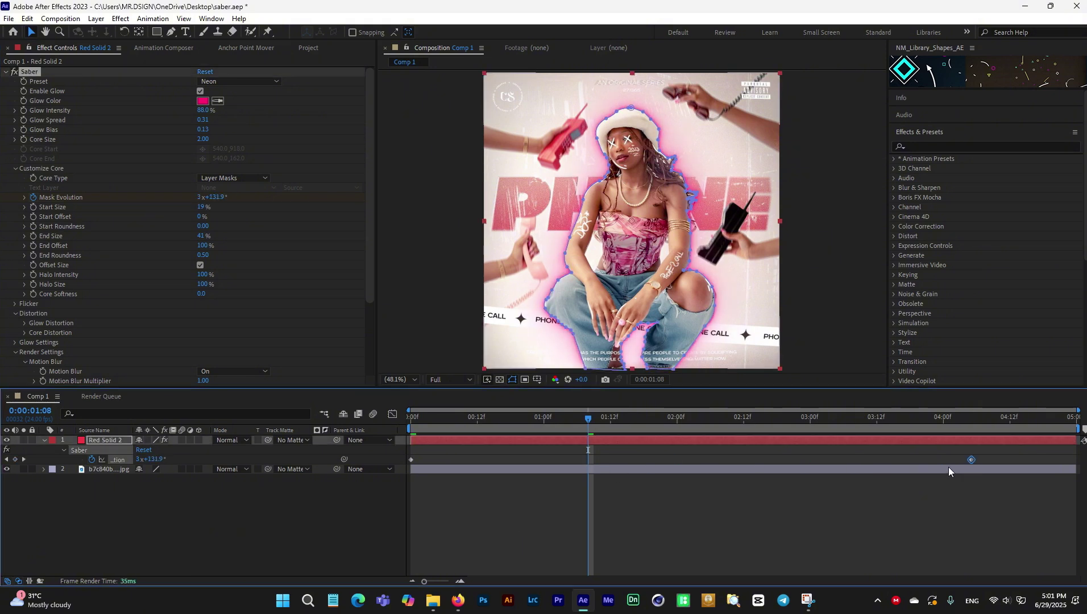
{"action": "left_click_drag", "start_coordinate": [449, 420], "coordinate": [387, 424]}
{"action": "key", "text": "space"}
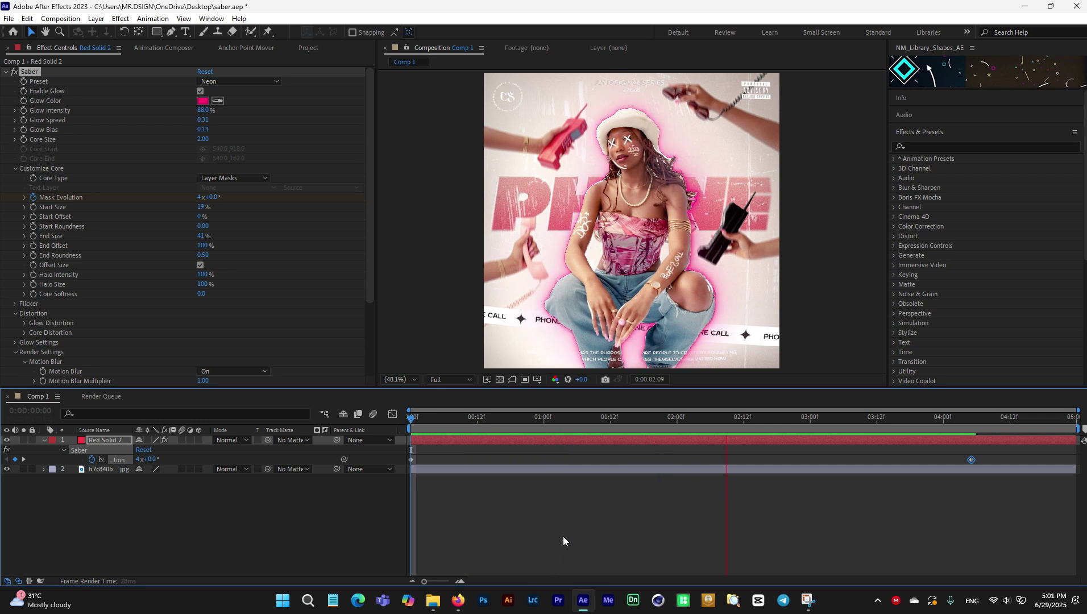
{"action": "key", "text": "space"}
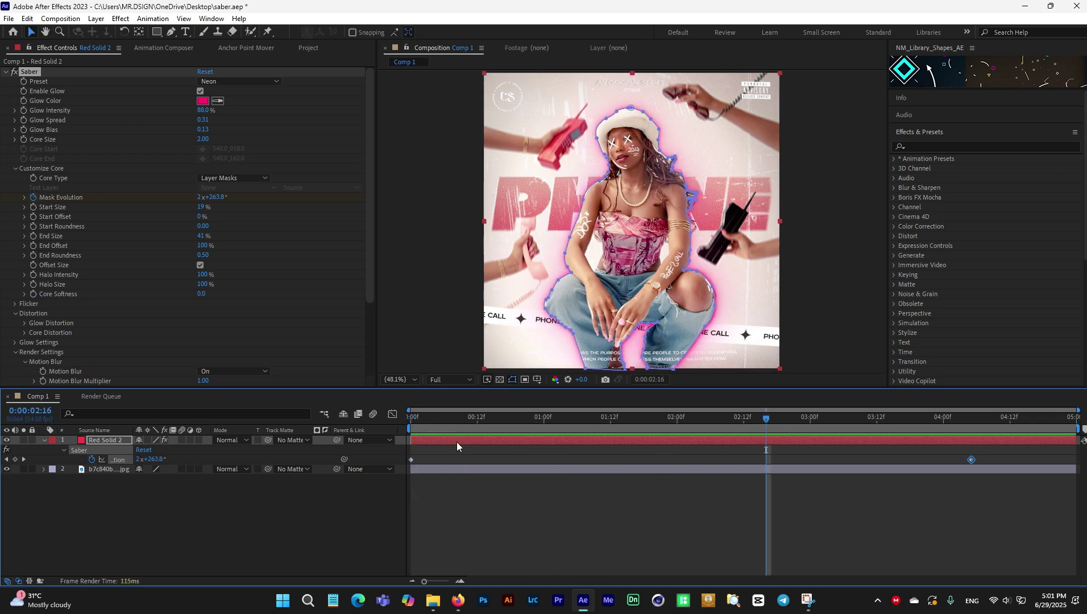
Step: Set the Saber effect's Start Size to 0% and preview the glow from the composition's start
{"action": "left_click", "coordinate": [458, 447]}
{"action": "left_click", "coordinate": [475, 418]}
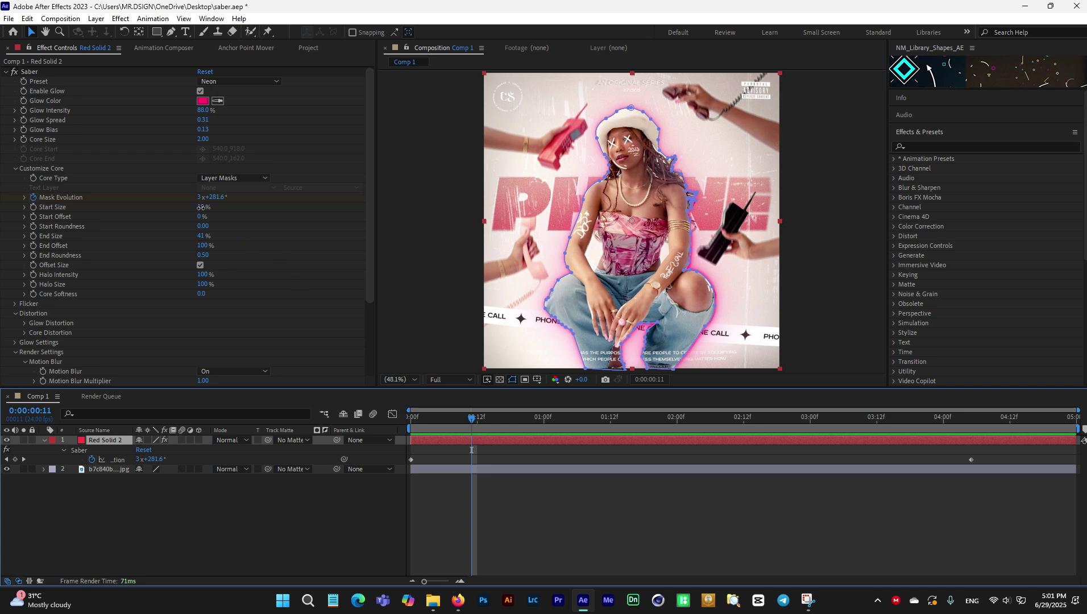
{"action": "left_click_drag", "start_coordinate": [201, 208], "coordinate": [107, 210]}
{"action": "left_click_drag", "start_coordinate": [470, 420], "coordinate": [383, 423]}
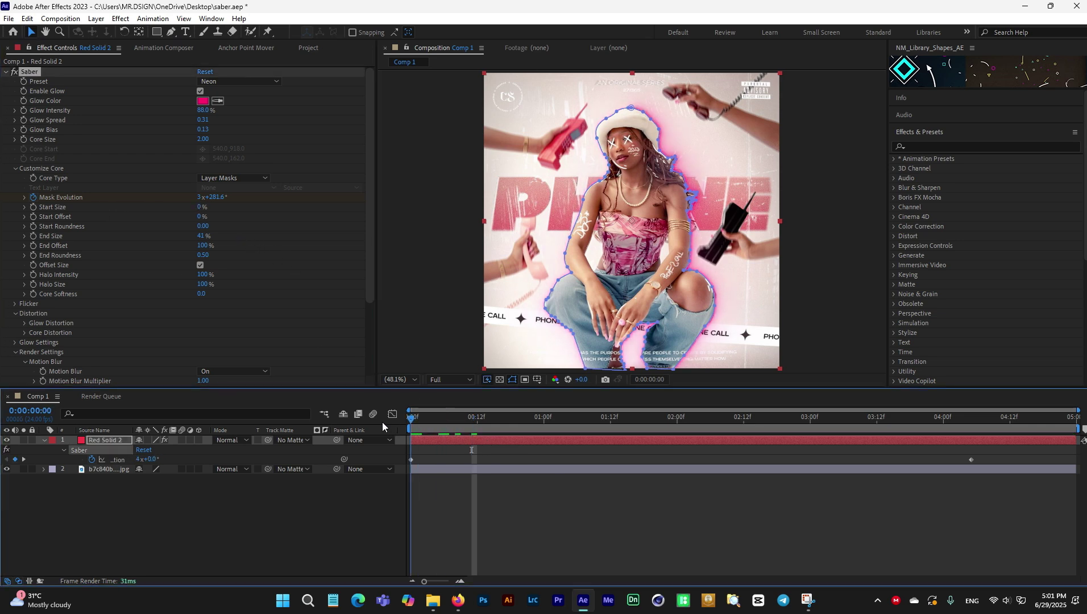
{"action": "key", "text": "space"}
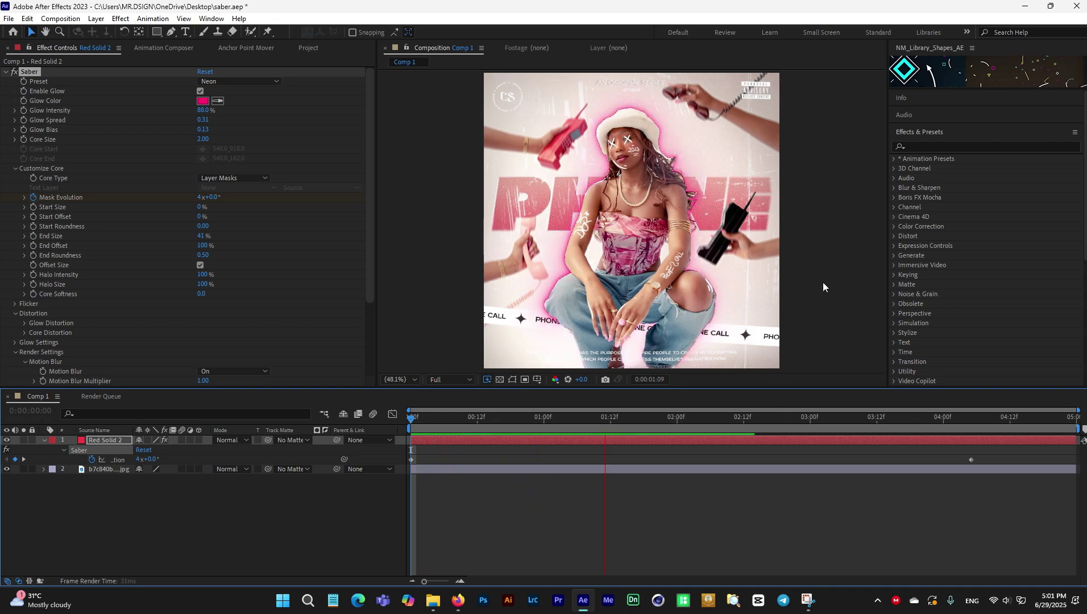